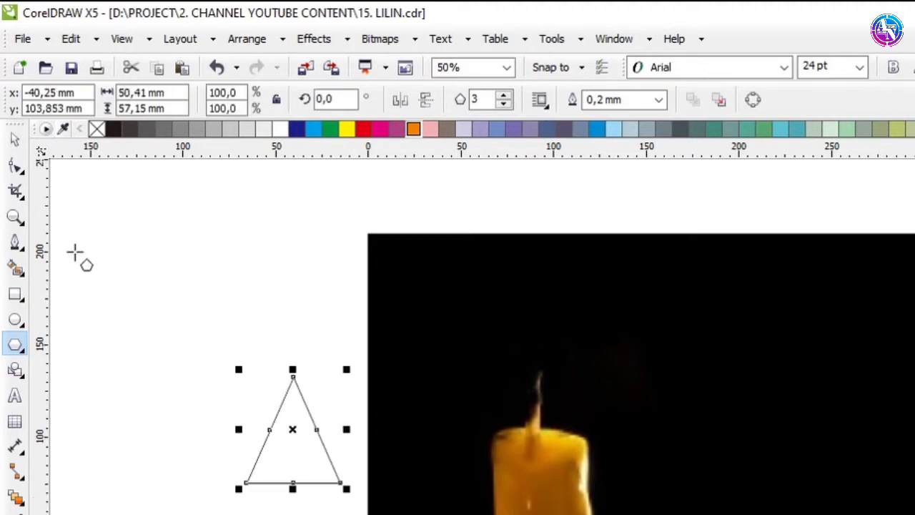
Step: Convert the triangle beside the candle photo to curves
click(14, 139)
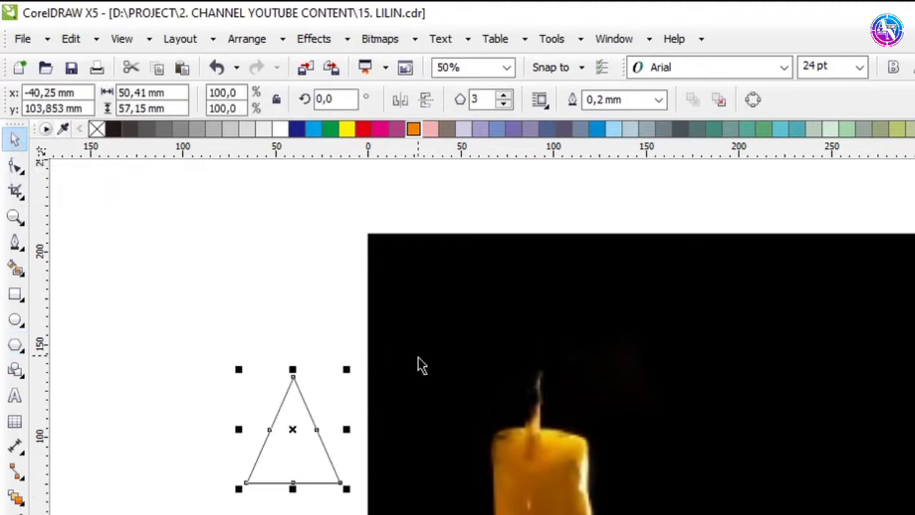
scroll(422, 365, down, 1)
scroll(679, 424, up, 1)
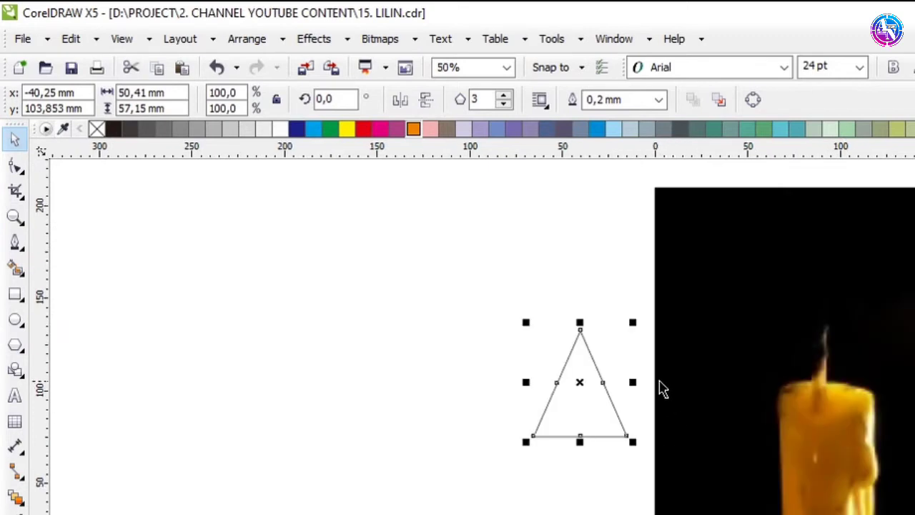
scroll(649, 385, up, 1)
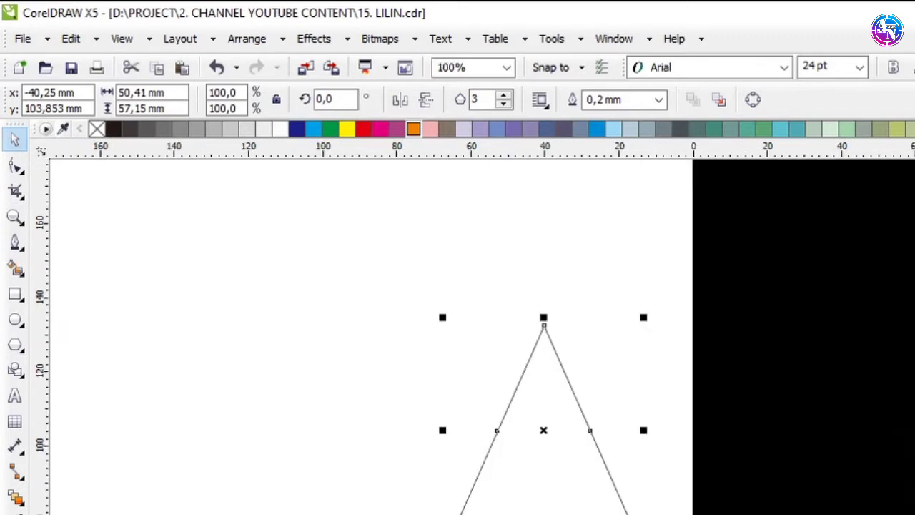
scroll(544, 387, down, 1)
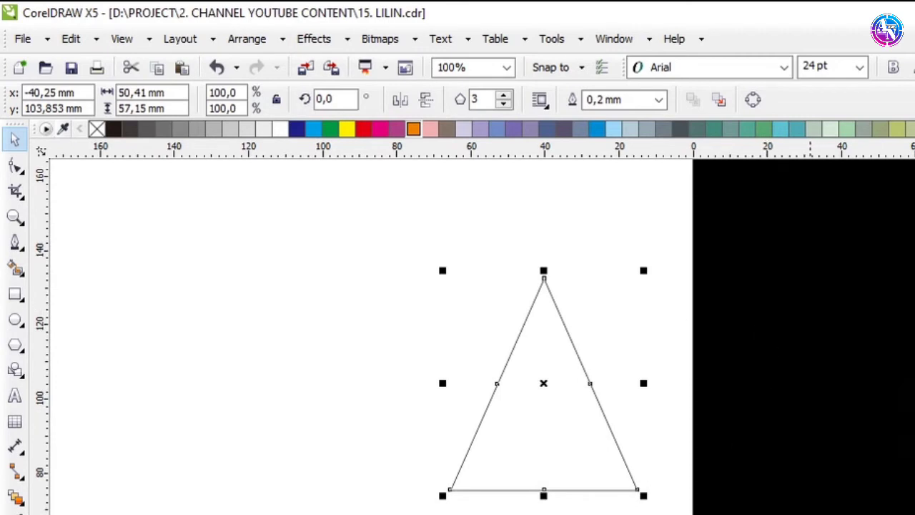
scroll(481, 328, right, 4)
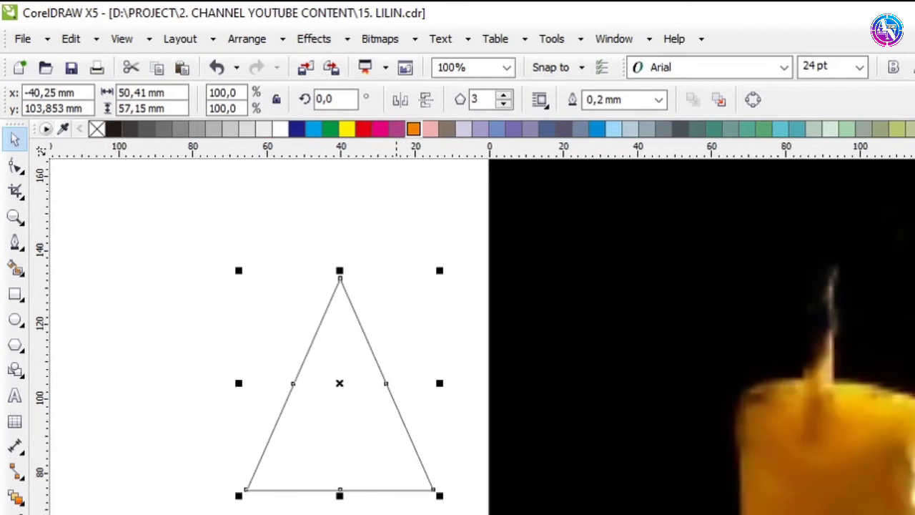
click(397, 507)
click(370, 452)
right_click(362, 420)
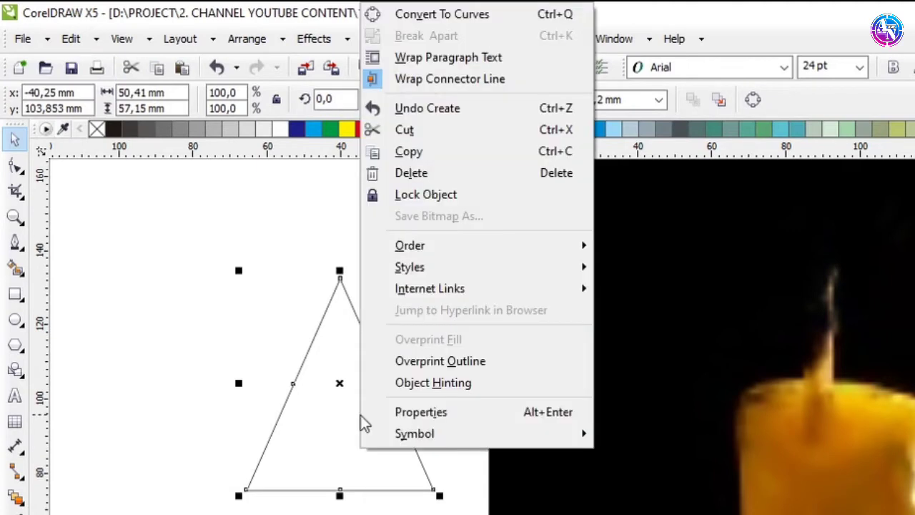
click(466, 23)
click(394, 266)
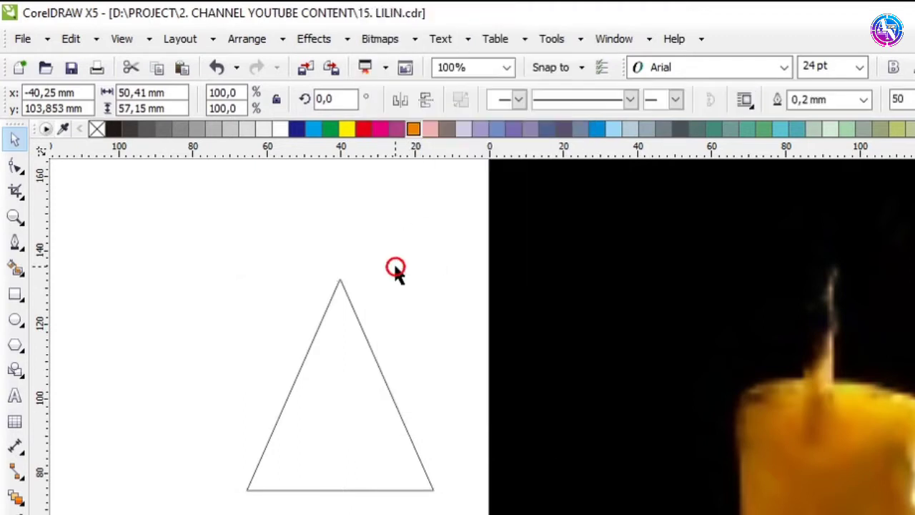
Step: With the Shape tool, convert the segments at the triangle's two bottom corner nodes to curves
click(339, 378)
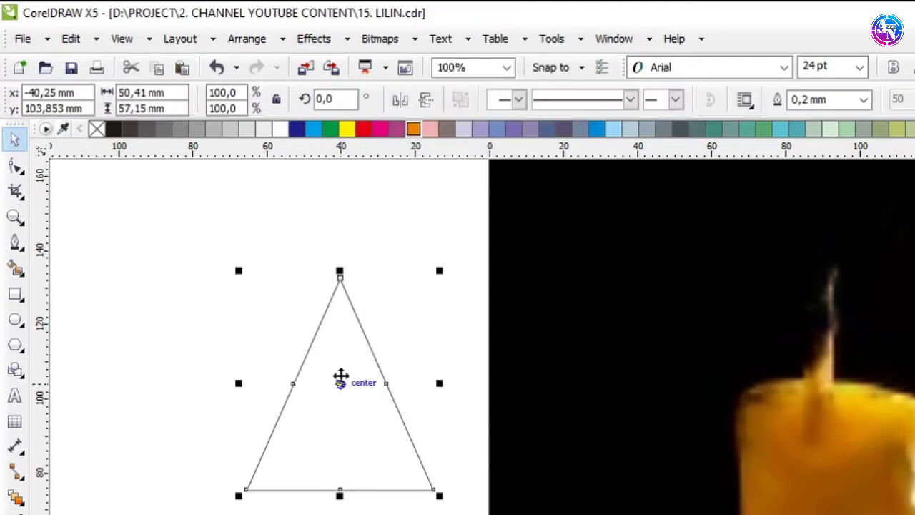
click(20, 174)
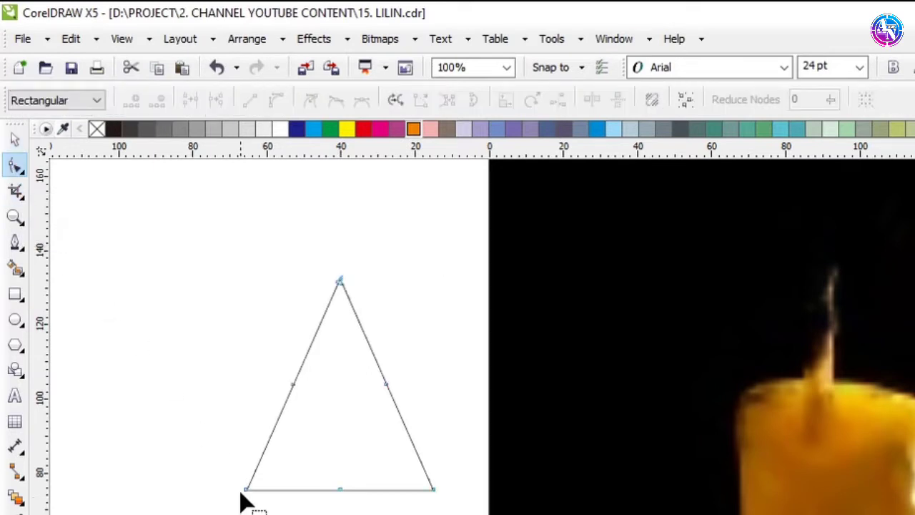
click(245, 491)
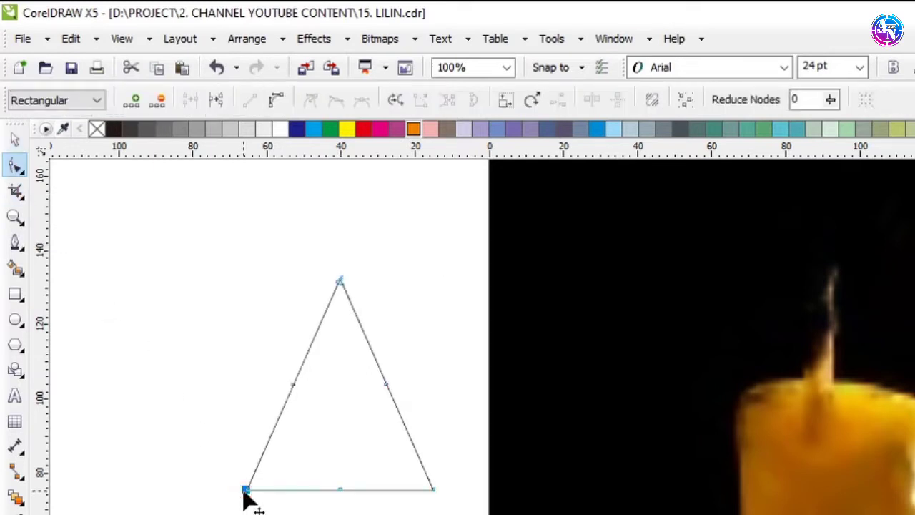
click(278, 100)
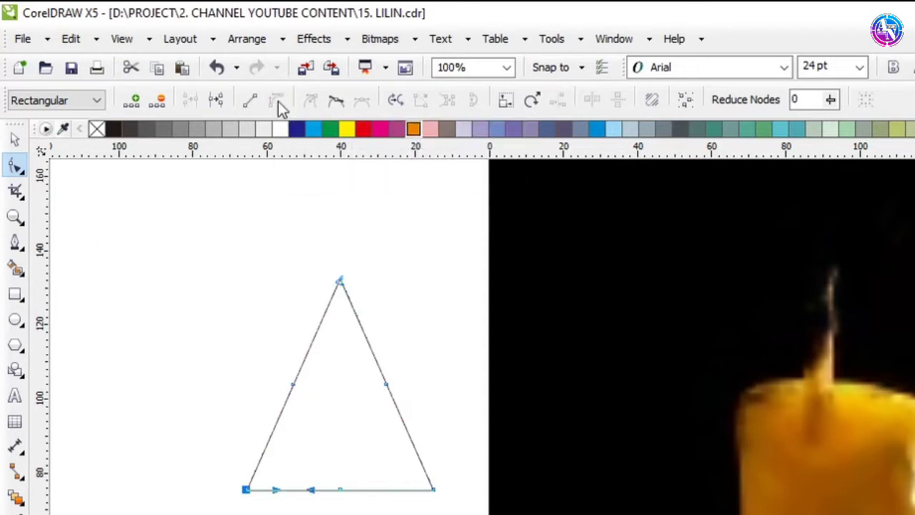
click(431, 491)
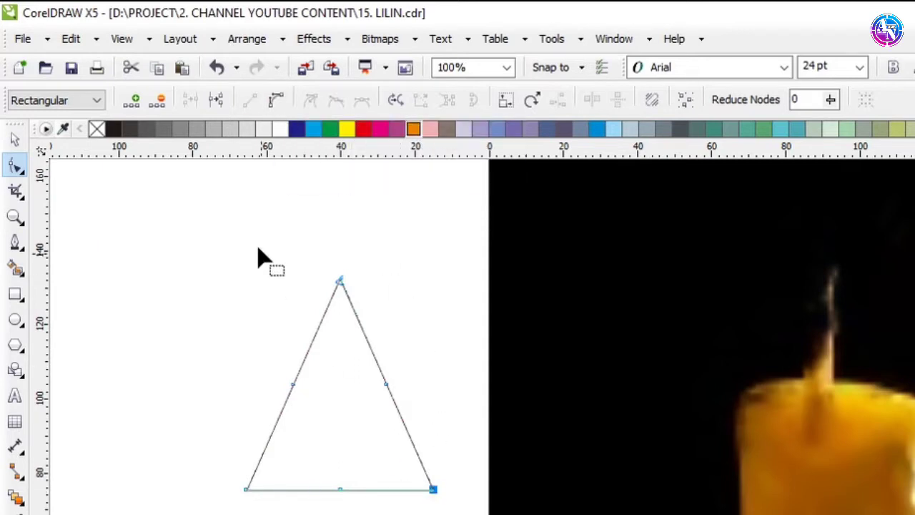
click(277, 103)
Step: Delete the triangle's two bottom corner nodes to round off its base
click(246, 490)
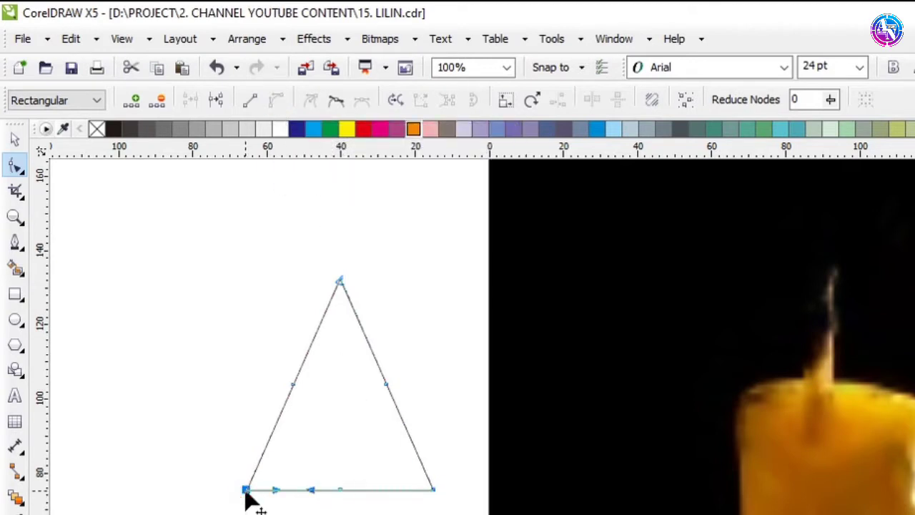
click(164, 103)
click(433, 490)
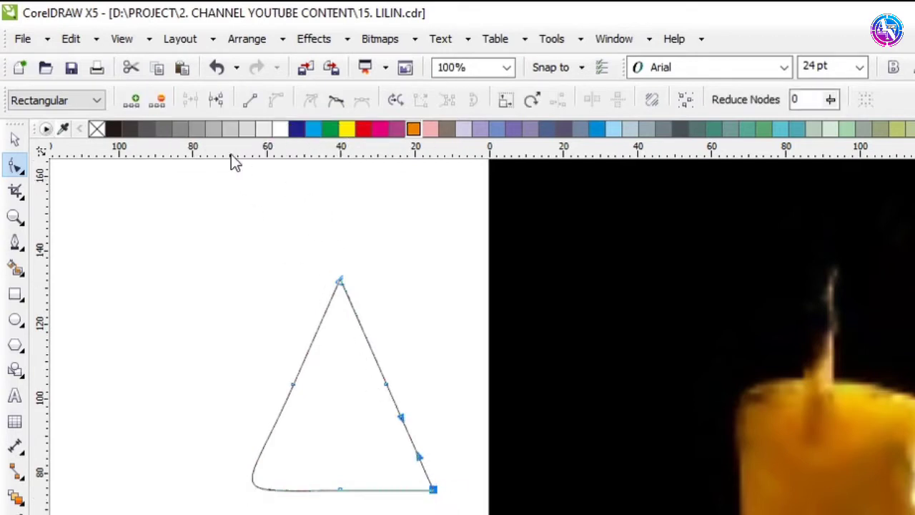
click(162, 105)
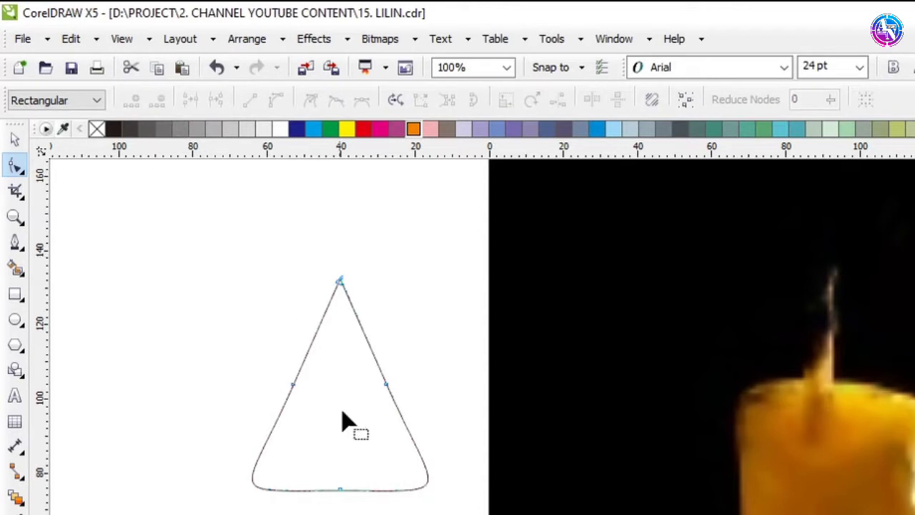
Step: Delete the midpoint nodes on both sloping sides of the shape
click(292, 386)
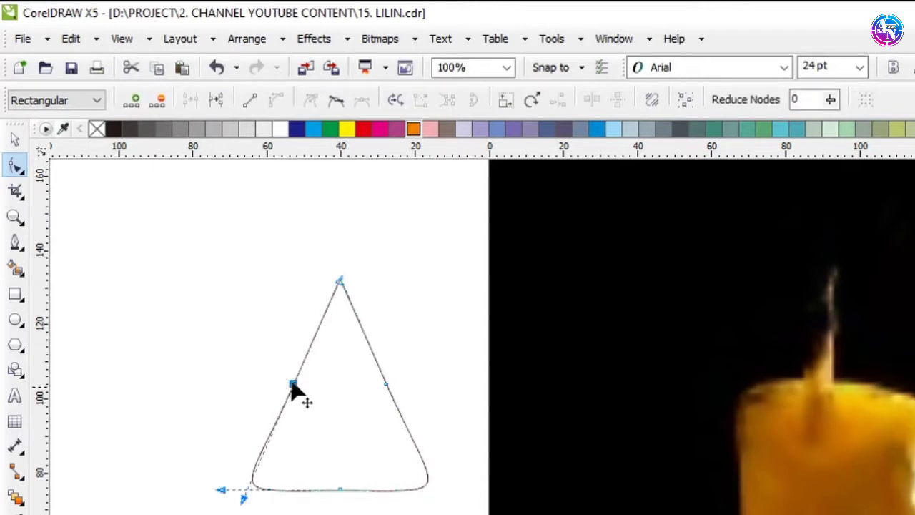
click(158, 101)
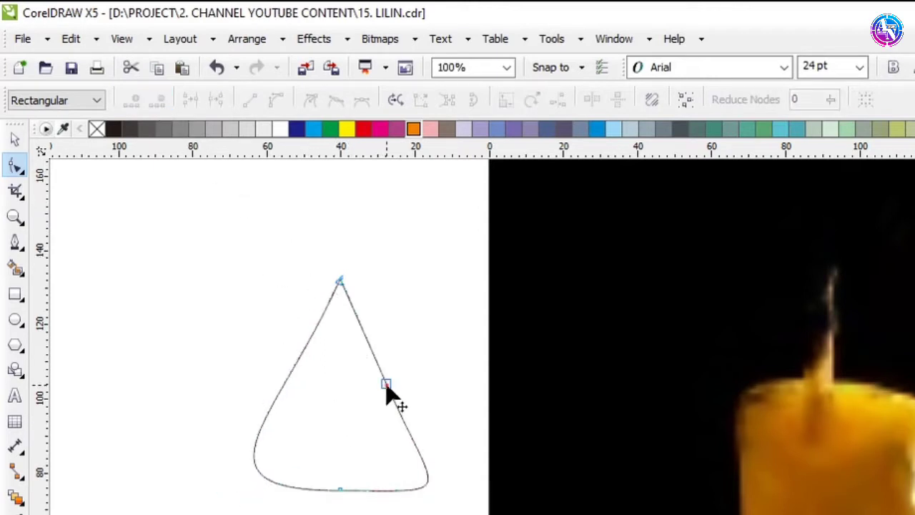
click(386, 386)
click(161, 100)
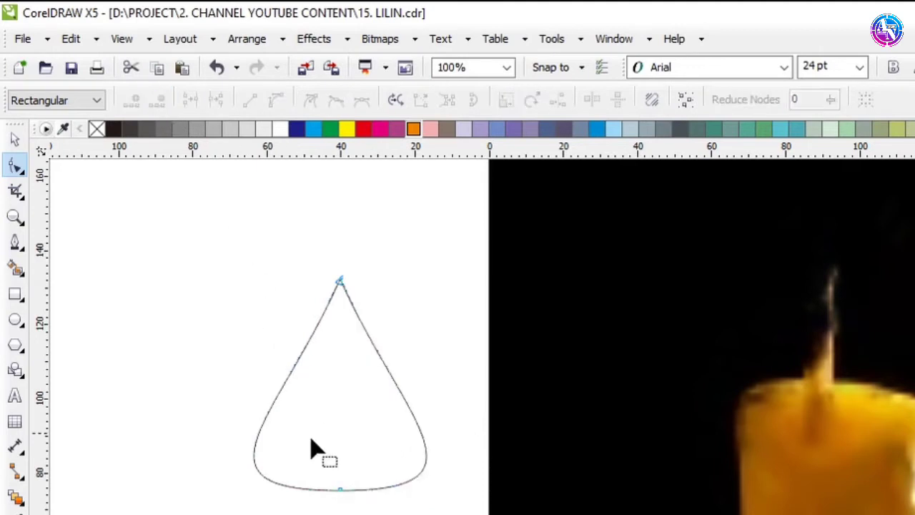
Step: Make the bottom node symmetrical and shorten its handles to narrow the shape into a teardrop about 22.7 mm wide
click(341, 489)
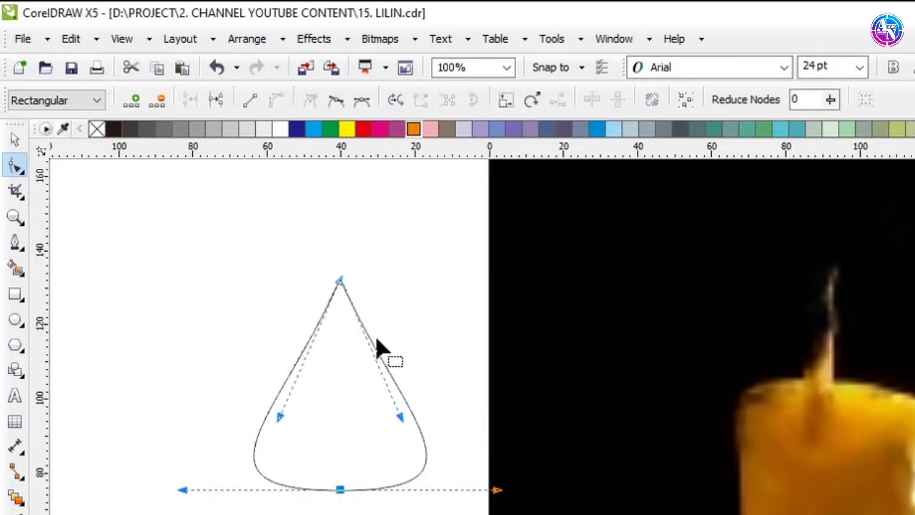
click(369, 105)
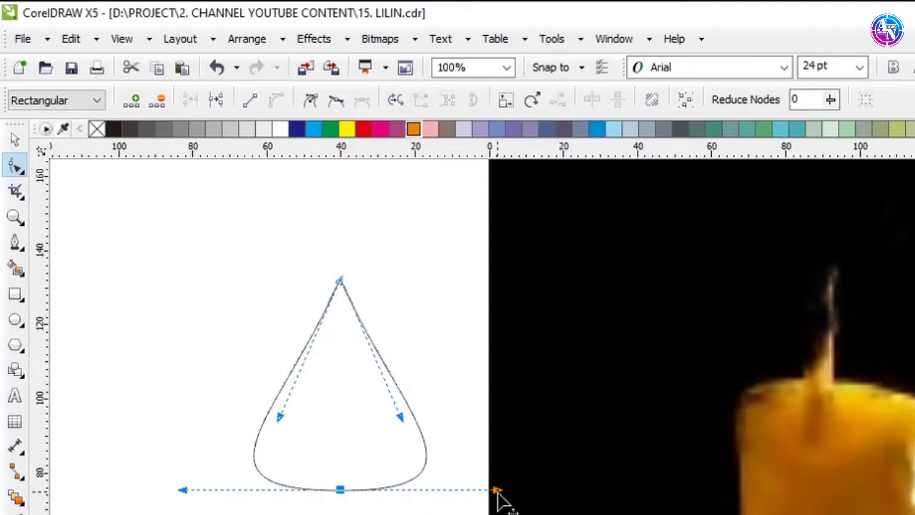
drag(497, 492, 388, 492)
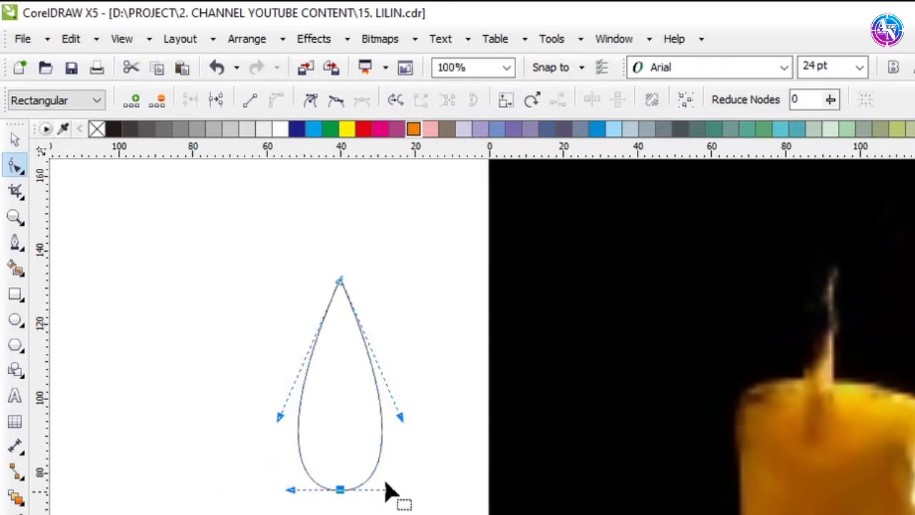
click(14, 138)
click(99, 240)
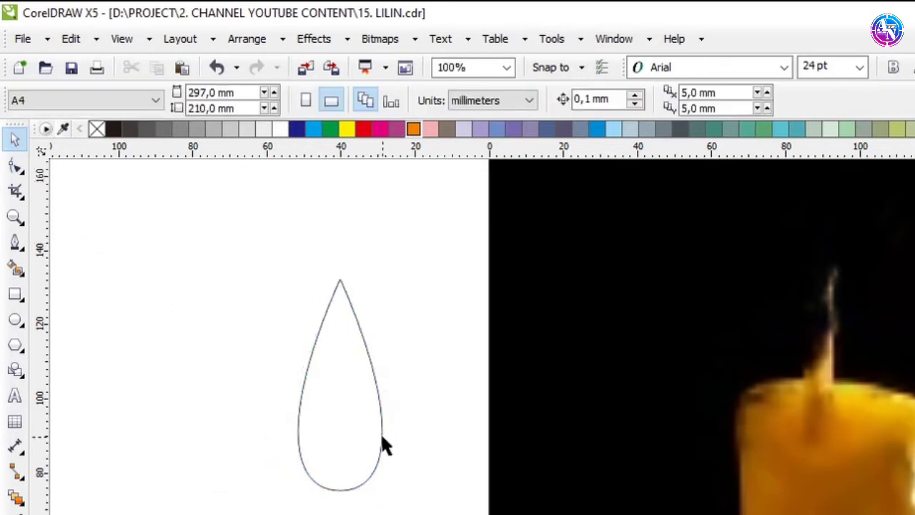
Step: Stretch the teardrop downward to a height of about 68 mm
click(363, 449)
drag(340, 493, 340, 514)
click(327, 459)
click(350, 451)
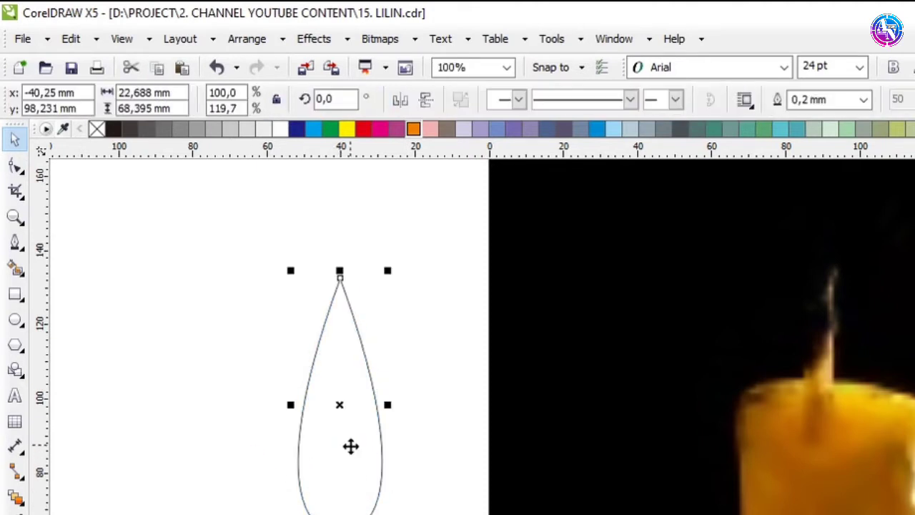
Step: Position the teardrop over the candle's wick in the photo to compare its size
scroll(673, 420, down, 2)
drag(676, 422, 914, 333)
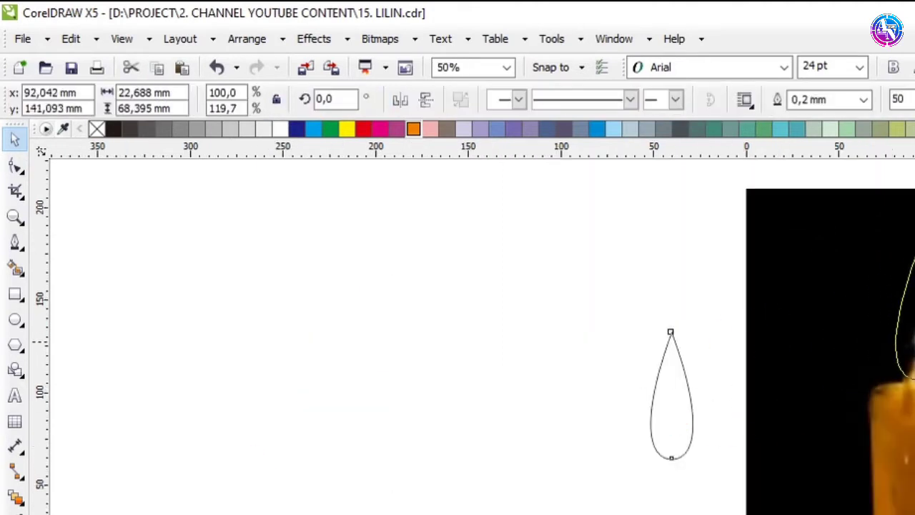
scroll(908, 336, up, 2)
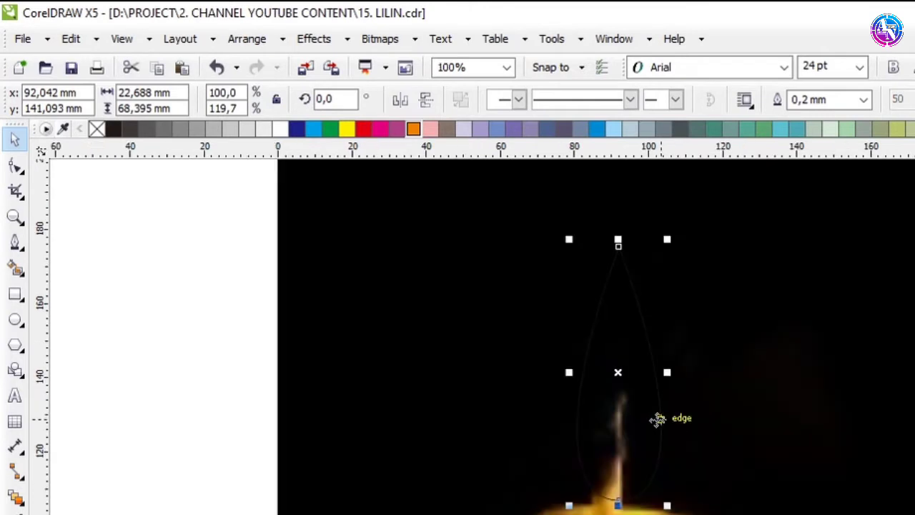
drag(657, 419, 654, 384)
scroll(665, 410, down, 2)
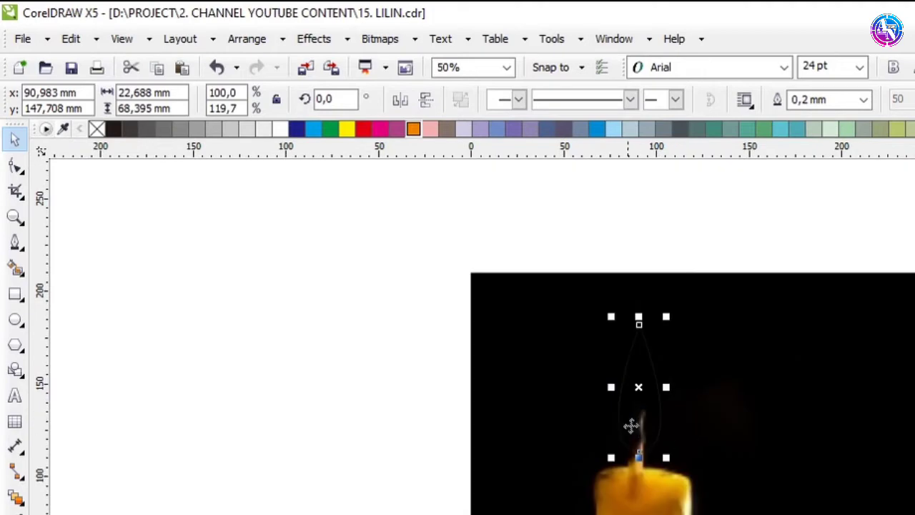
Step: Move the teardrop off the photo onto the blank area beside it and deselect it
drag(630, 426, 358, 484)
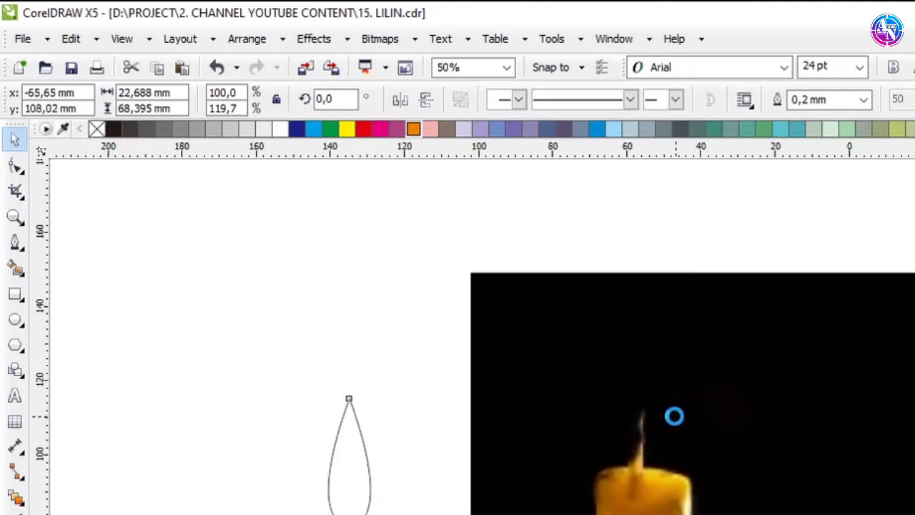
scroll(674, 416, up, 2)
click(717, 368)
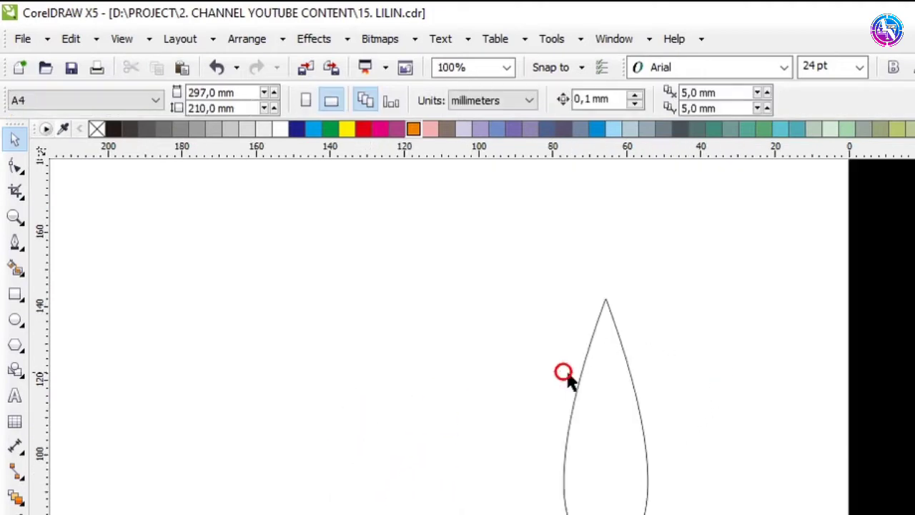
click(565, 373)
Step: Enlarge the teardrop from its centre and nest two smaller copies inside, about 18.6 × 56 mm and 10 × 30 mm
drag(654, 293, 670, 279)
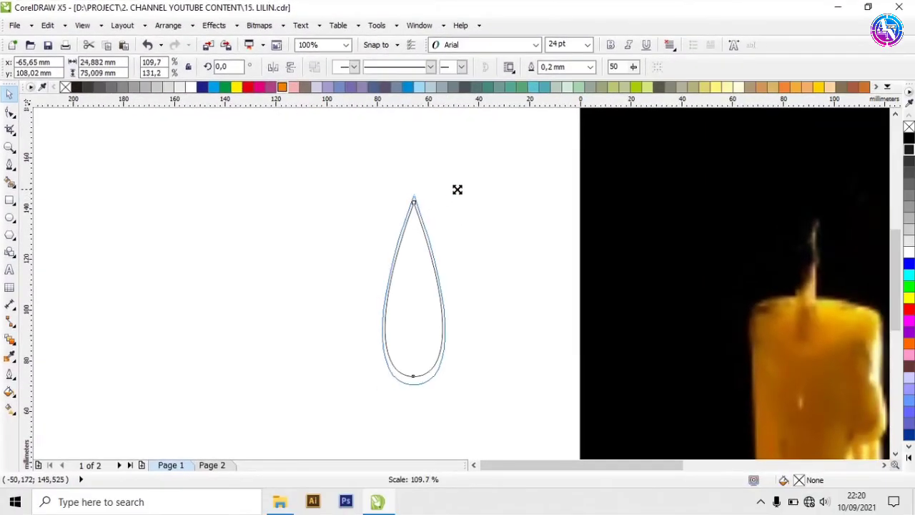
drag(457, 189, 432, 245)
click(484, 219)
click(433, 272)
click(420, 351)
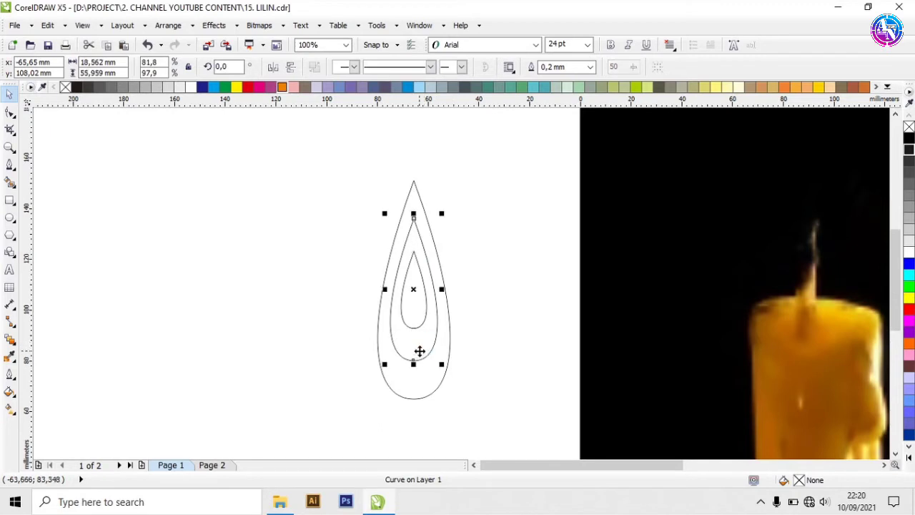
Step: Extend the middle and innermost teardrops downward so their rounded ends sit close to the outer teardrop's base
drag(412, 364, 417, 384)
click(484, 348)
click(419, 313)
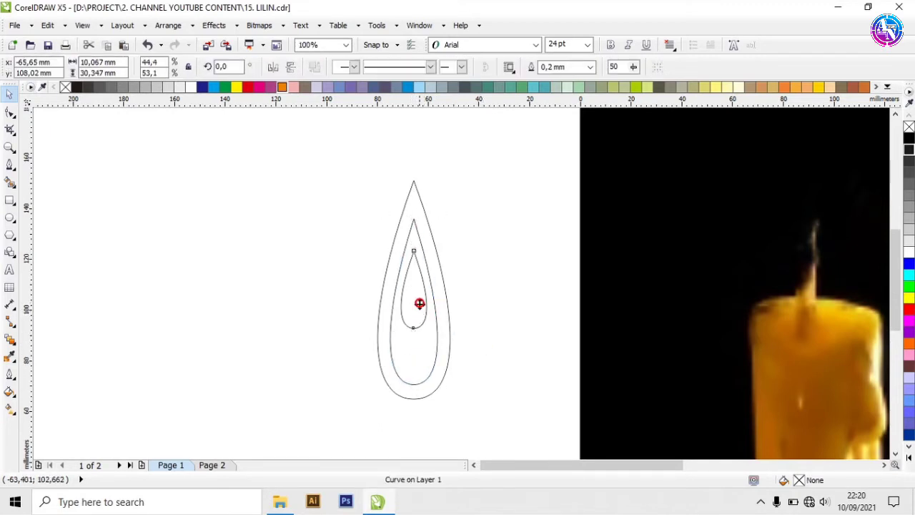
drag(420, 304, 412, 373)
click(474, 340)
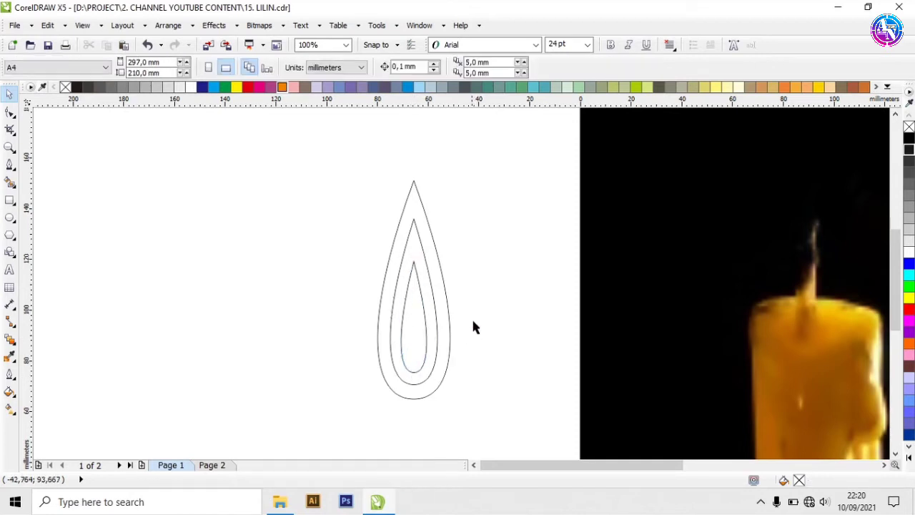
click(462, 267)
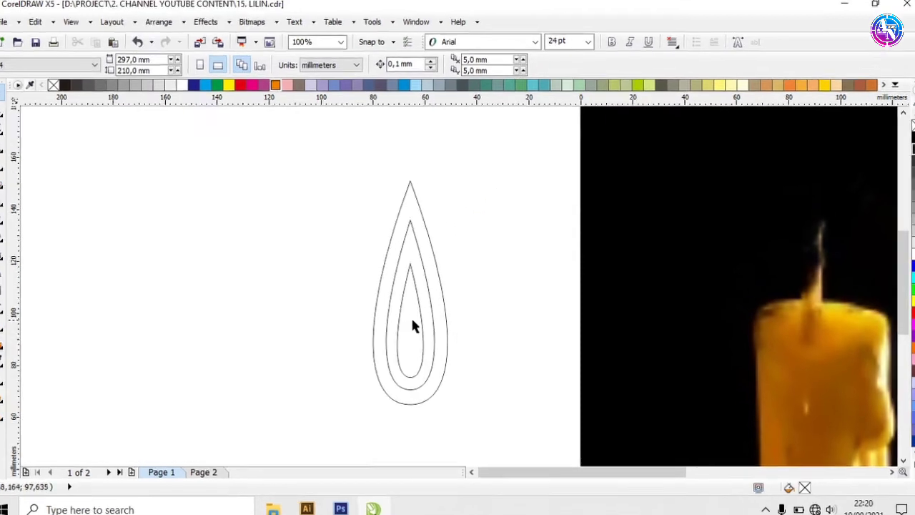
Step: Fill the innermost teardrop with pale cream
click(413, 323)
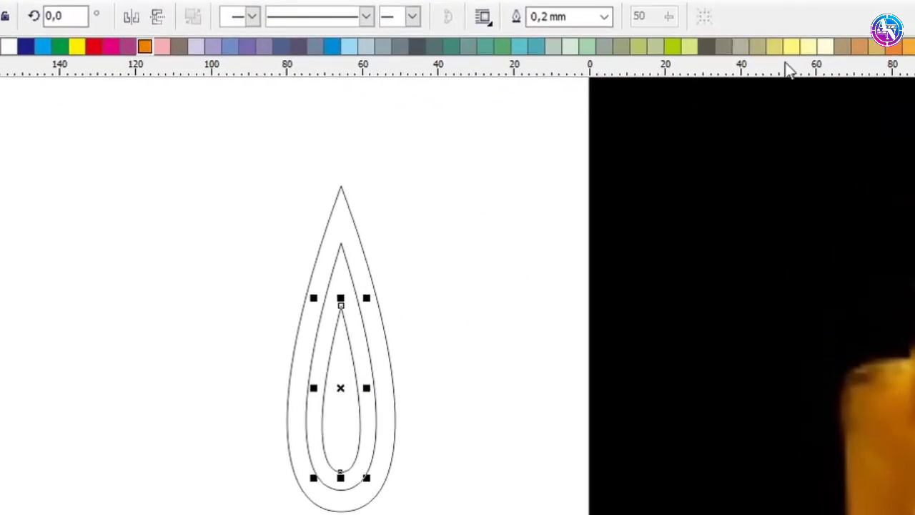
click(827, 47)
click(415, 329)
Step: Fill the middle teardrop with golden yellow and the outer teardrop with orange, leaving nothing selected
click(342, 276)
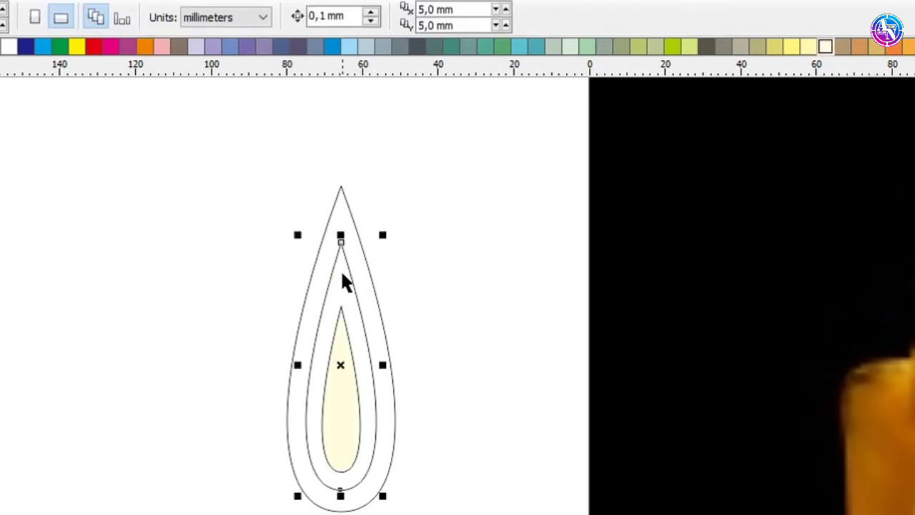
click(75, 48)
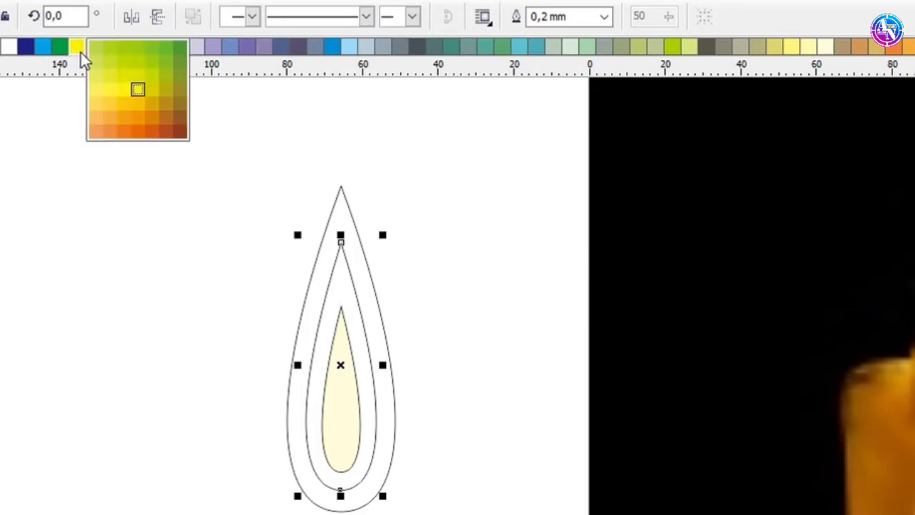
click(143, 104)
click(413, 208)
click(350, 223)
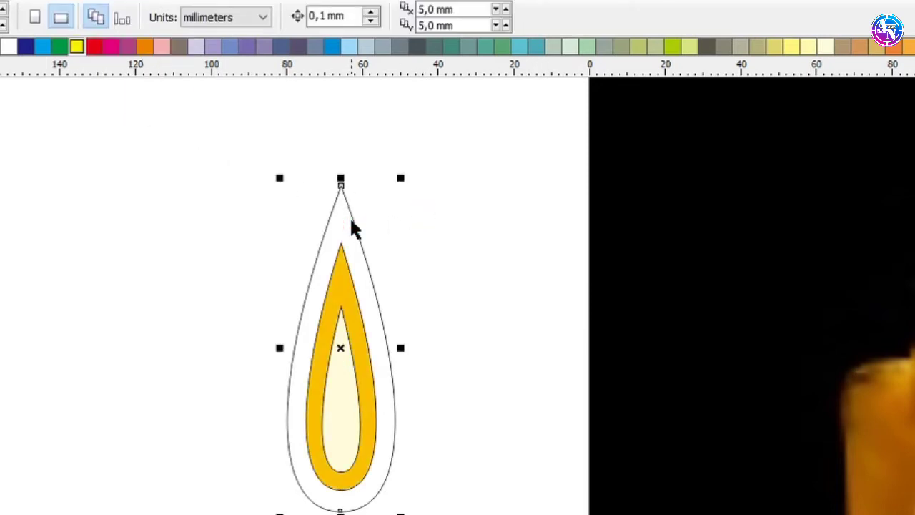
click(145, 47)
click(497, 174)
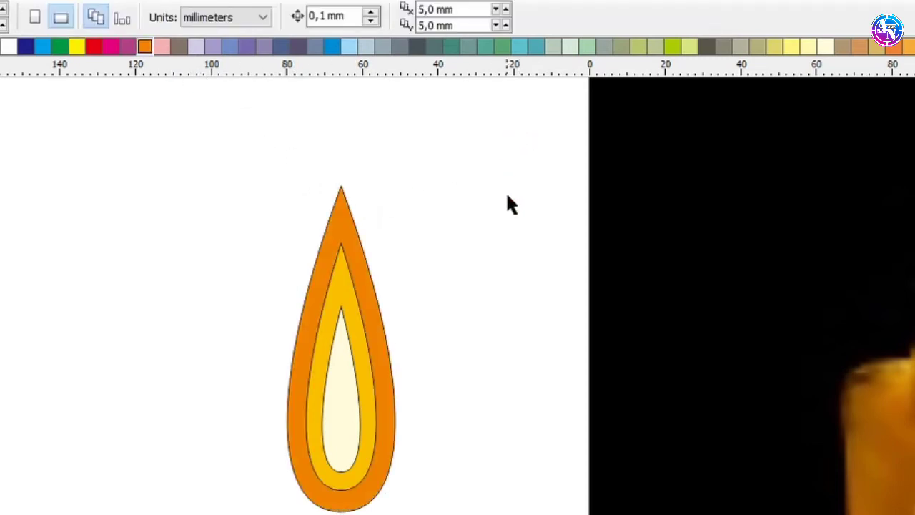
Step: Stretch the middle and innermost teardrops further downward, narrowing the bands at the flame's rounded base
click(356, 489)
scroll(415, 348, up, 2)
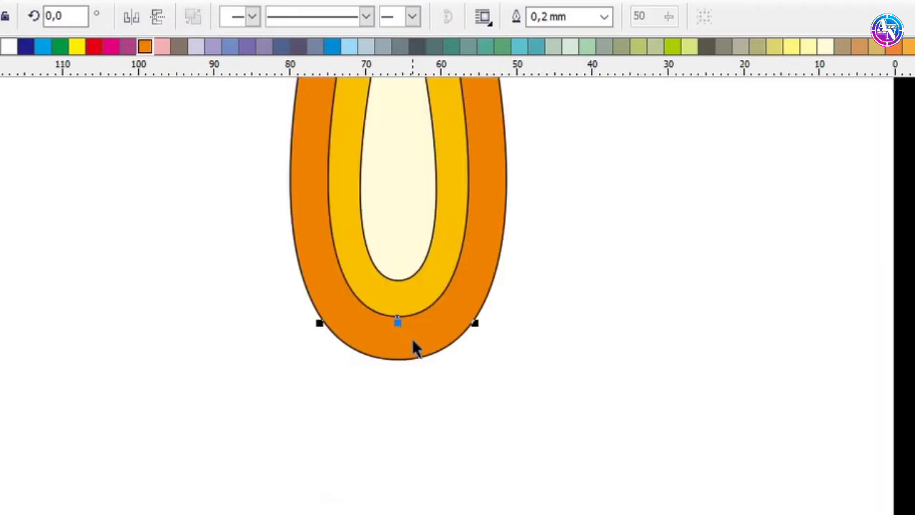
drag(399, 320, 401, 334)
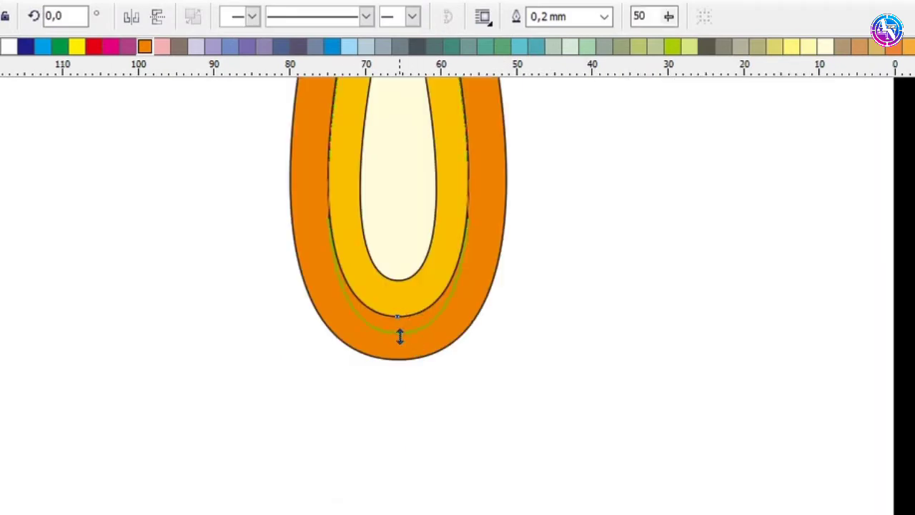
click(411, 284)
drag(399, 287, 399, 315)
click(544, 301)
scroll(413, 347, down, 2)
scroll(427, 268, up, 2)
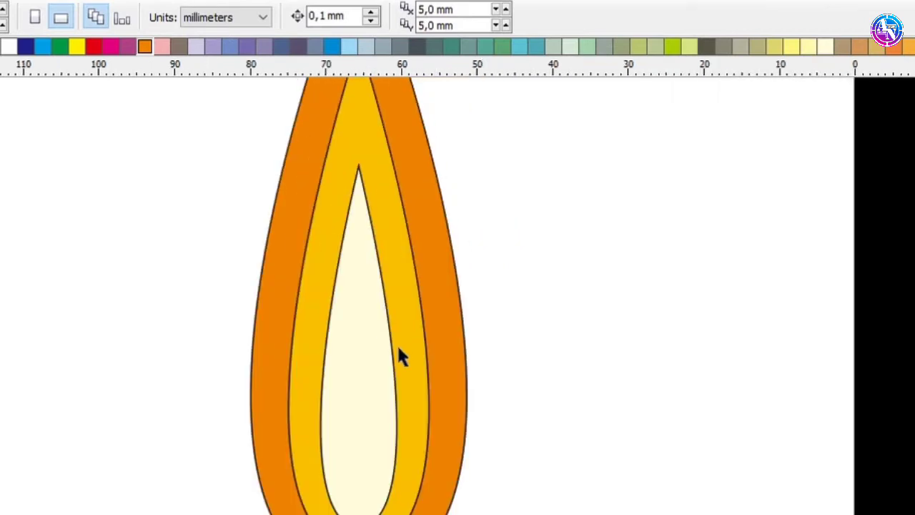
Step: Widen the innermost cream teardrop slightly about its centre and deselect it
click(392, 378)
click(404, 348)
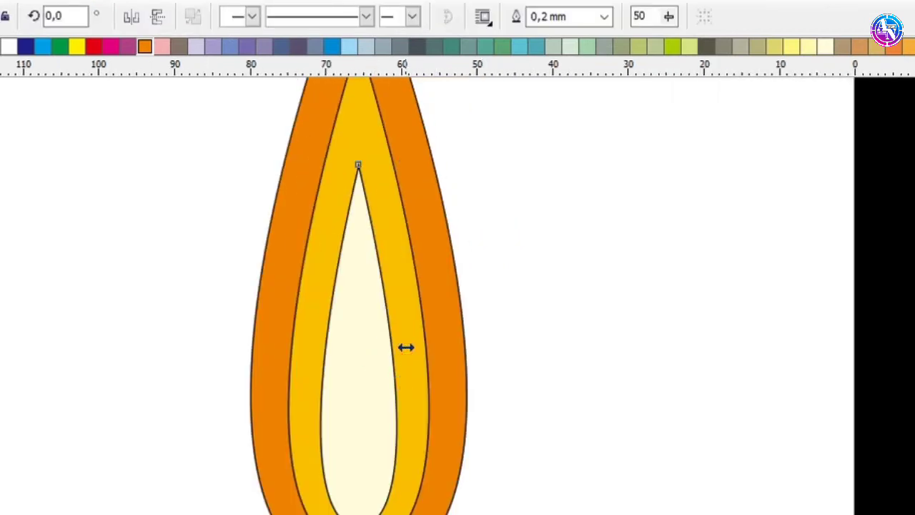
click(374, 329)
scroll(407, 329, down, 2)
click(495, 259)
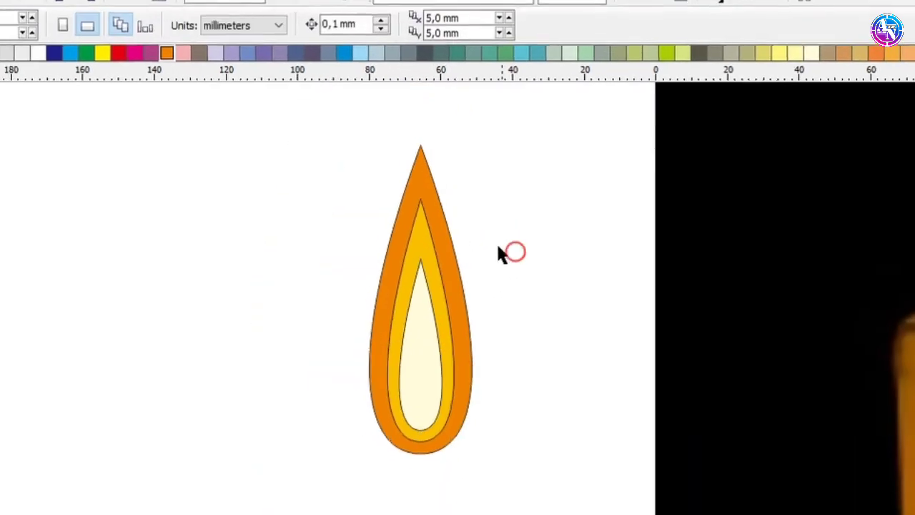
scroll(499, 254, up, 2)
scroll(450, 289, down, 2)
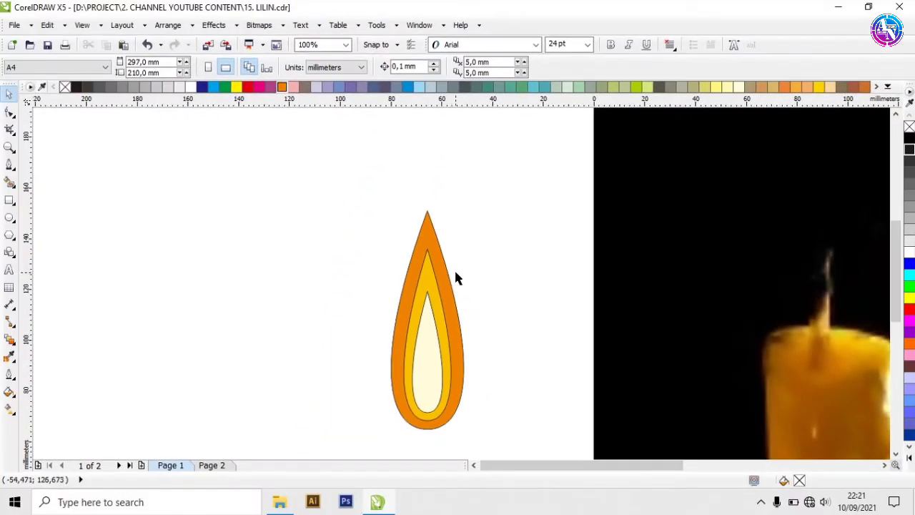
Step: Move all three teardrops together onto the photo, centred over the candle's wick at about X 90 mm, Y 144 mm
drag(535, 184, 343, 451)
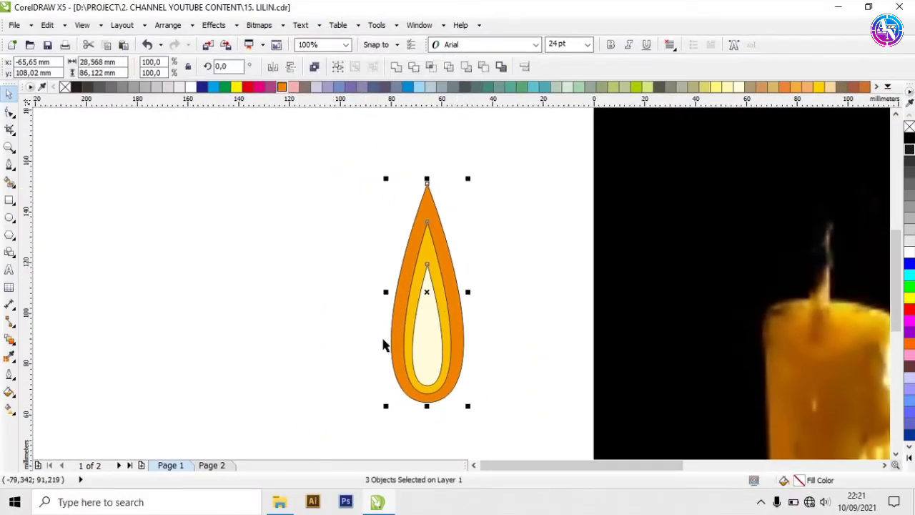
scroll(544, 223, down, 1)
drag(486, 272, 685, 229)
scroll(465, 290, up, 1)
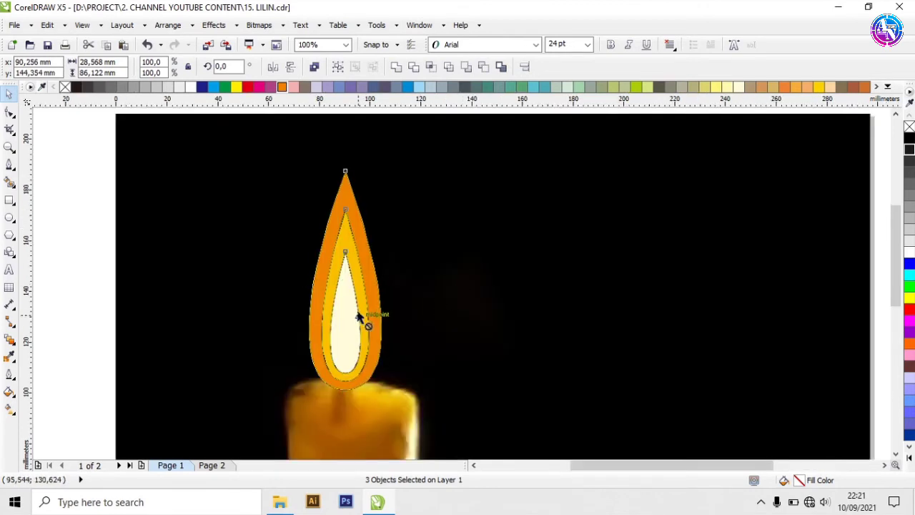
mouse_move(360, 319)
mouse_down()
mouse_move(388, 301)
mouse_move(360, 318)
mouse_up()
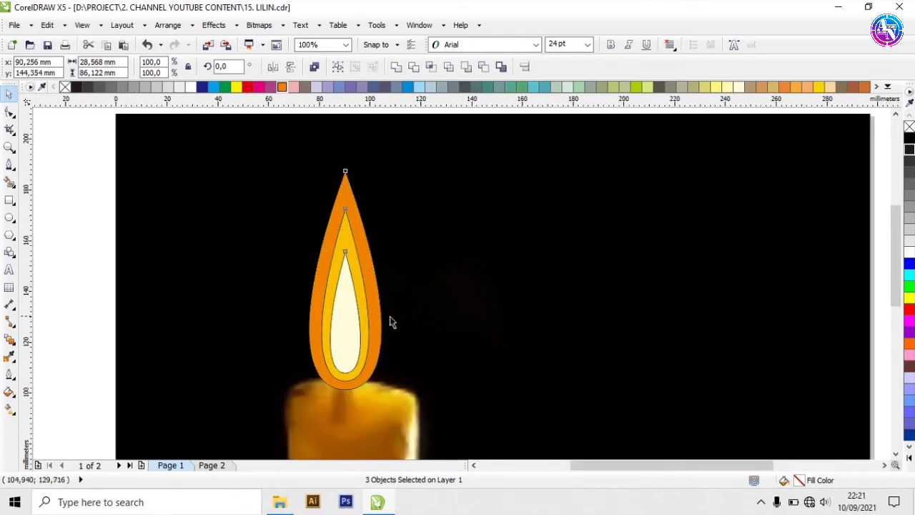
click(437, 294)
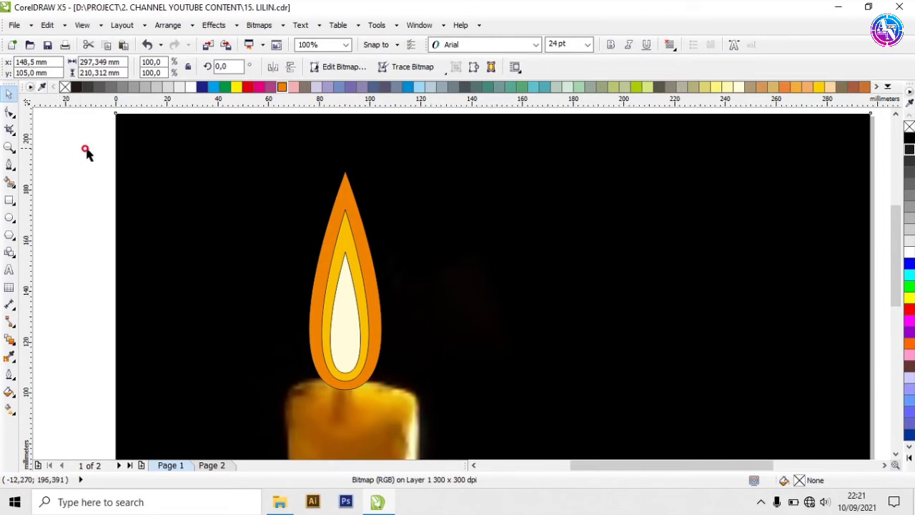
Step: Remove the outlines from all three flame teardrops and deselect them
drag(85, 152, 461, 413)
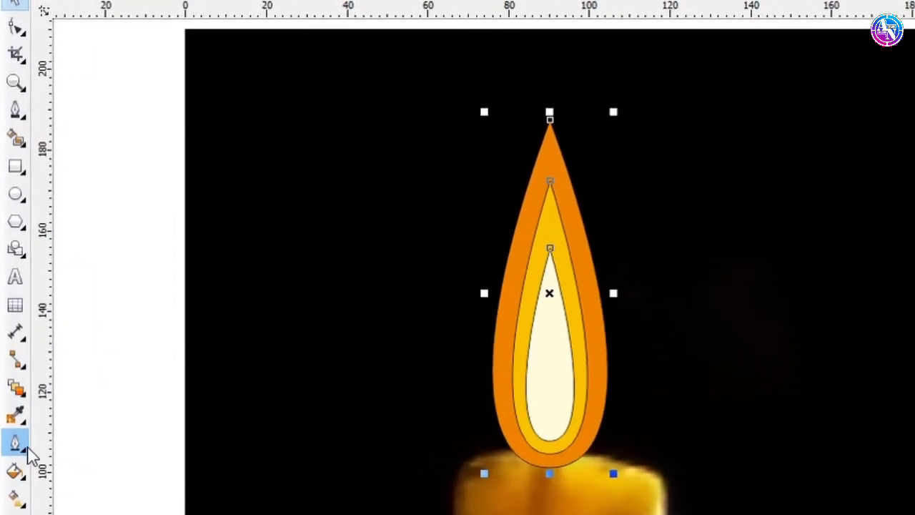
click(9, 374)
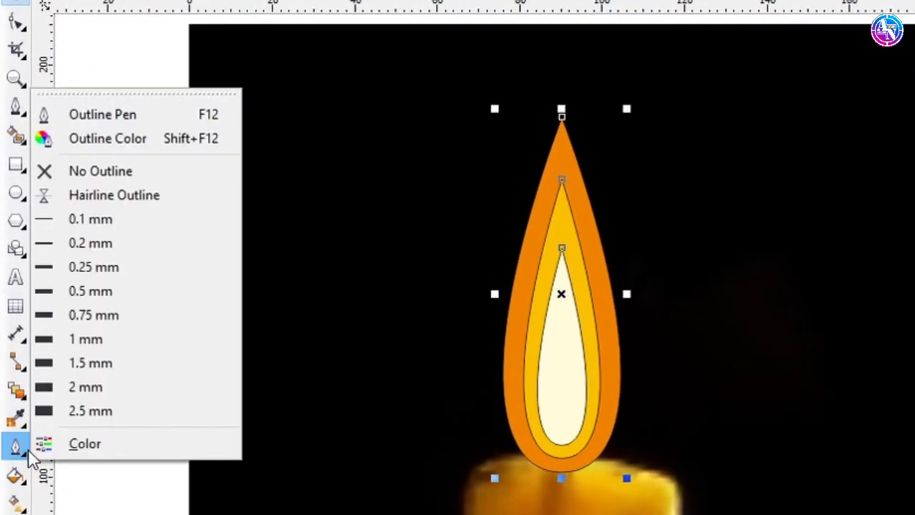
click(132, 179)
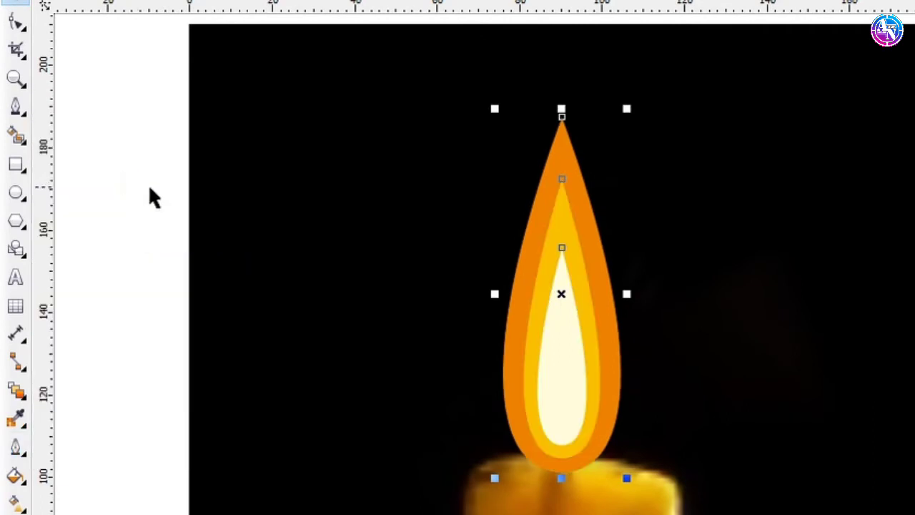
key(Escape)
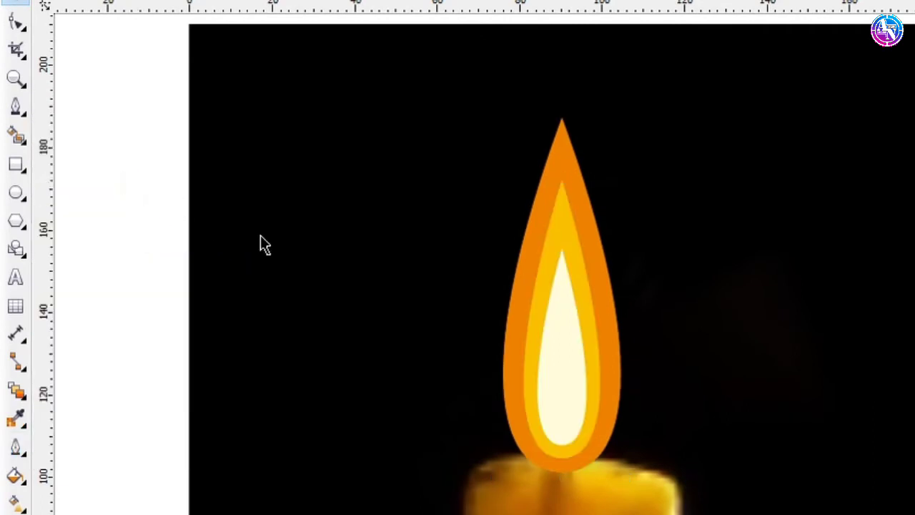
Step: Blend the yellow middle teardrop with the orange outer one, and the cream innermost teardrop with the middle one
click(569, 211)
alt+click(570, 198)
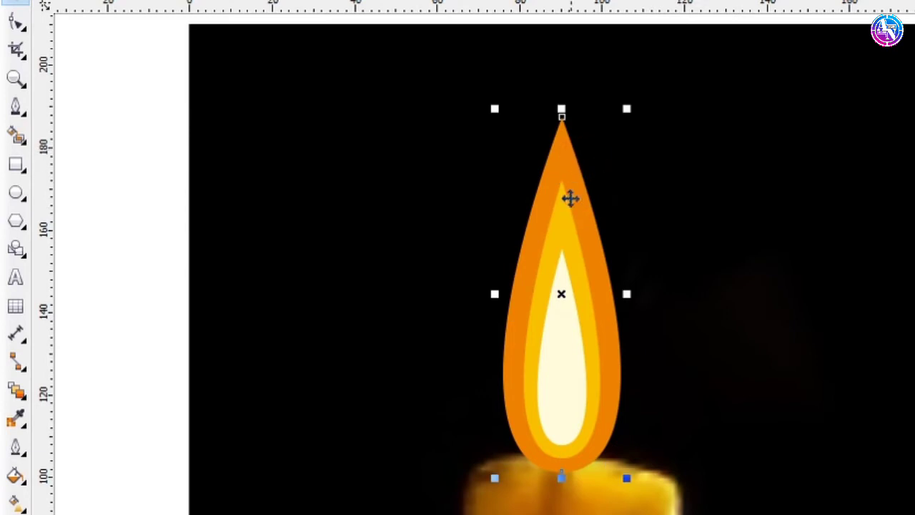
alt+click(563, 214)
alt+click(563, 209)
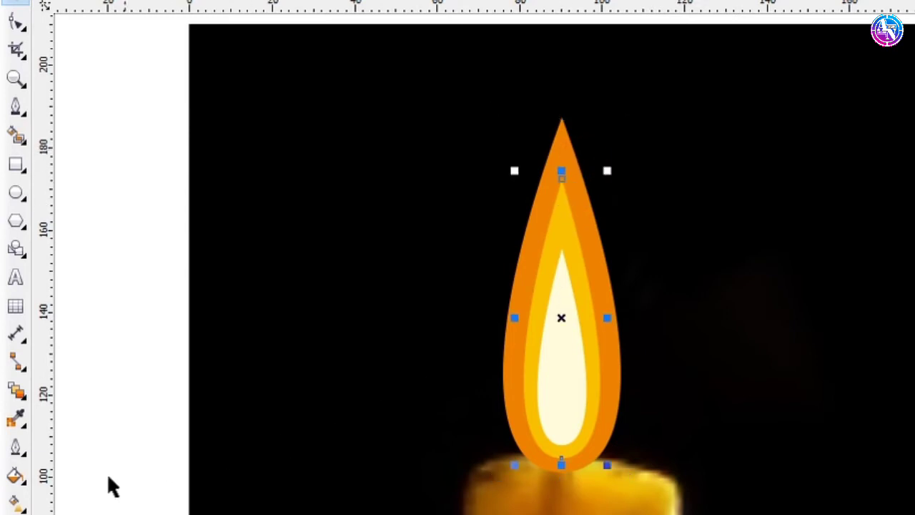
click(23, 396)
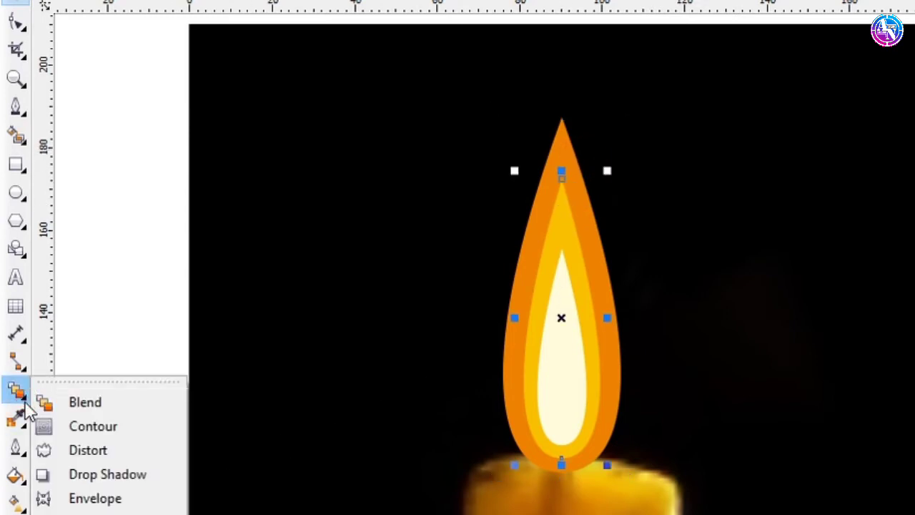
click(79, 404)
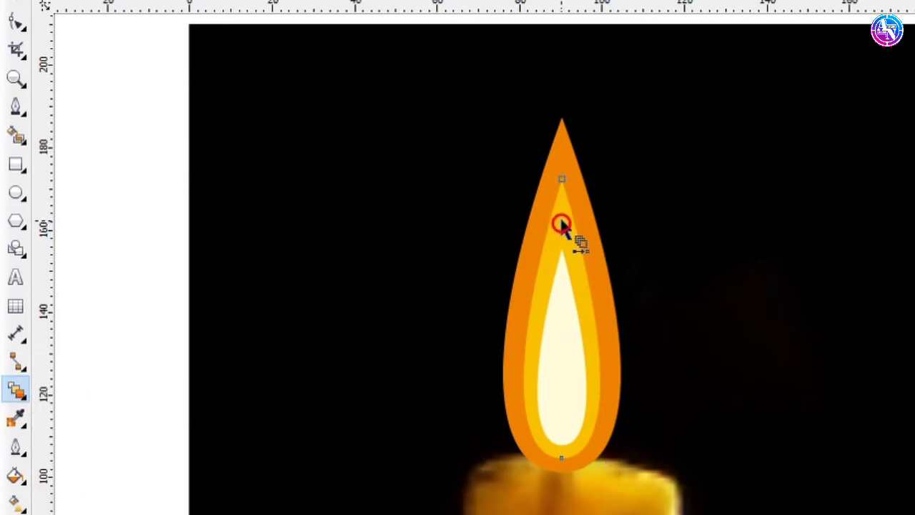
drag(564, 224, 568, 164)
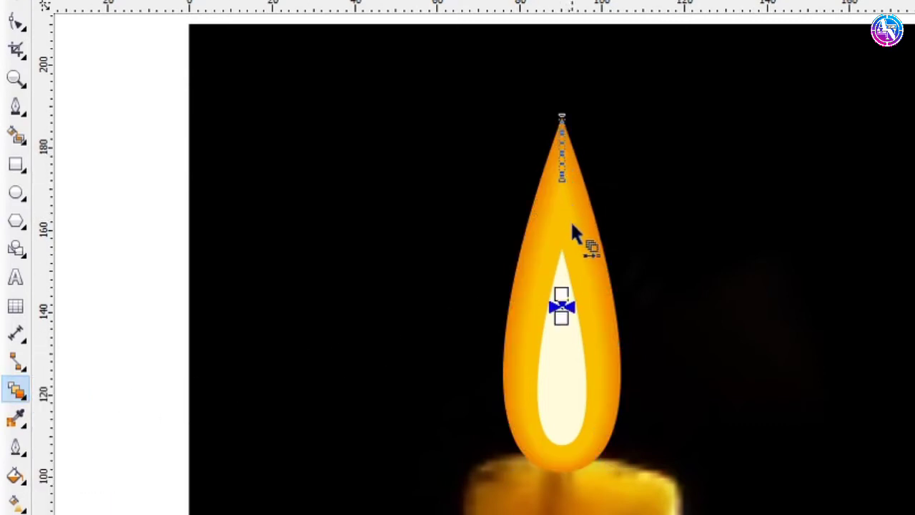
drag(562, 345, 567, 218)
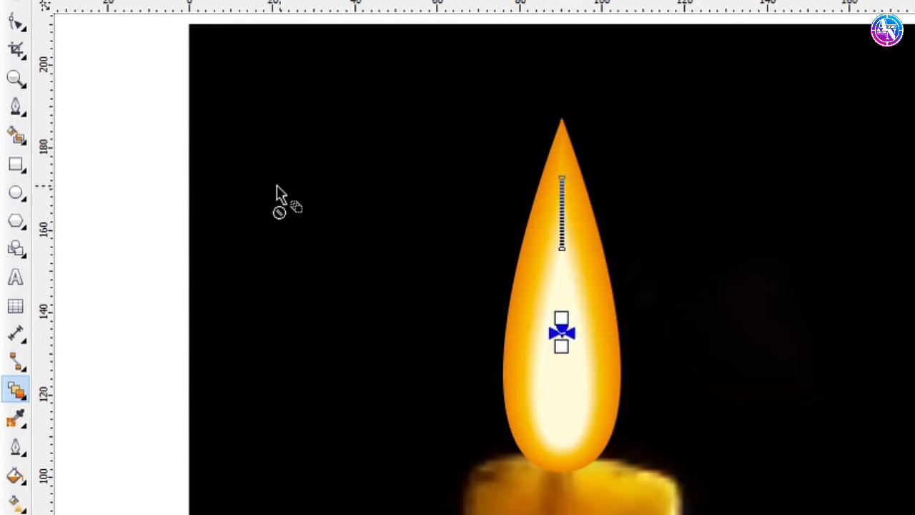
click(150, 166)
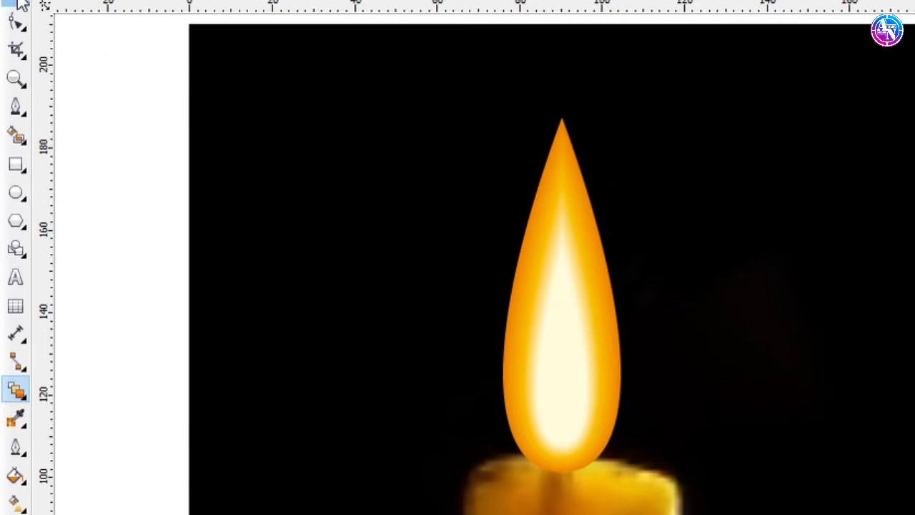
Step: Place a copy of the whole blended flame on the black area right of the candle, at about X 219 mm
click(16, 134)
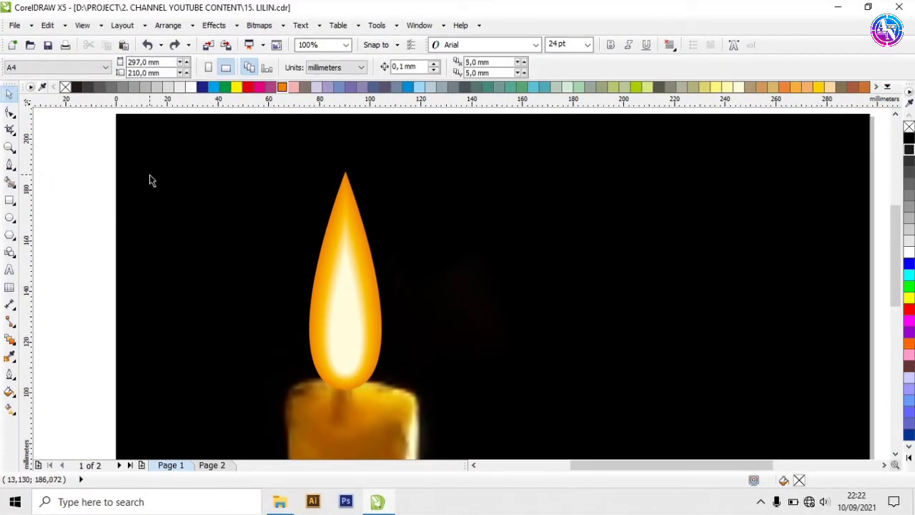
mouse_move(82, 158)
mouse_down()
mouse_move(222, 190)
mouse_move(443, 376)
mouse_move(425, 414)
mouse_up()
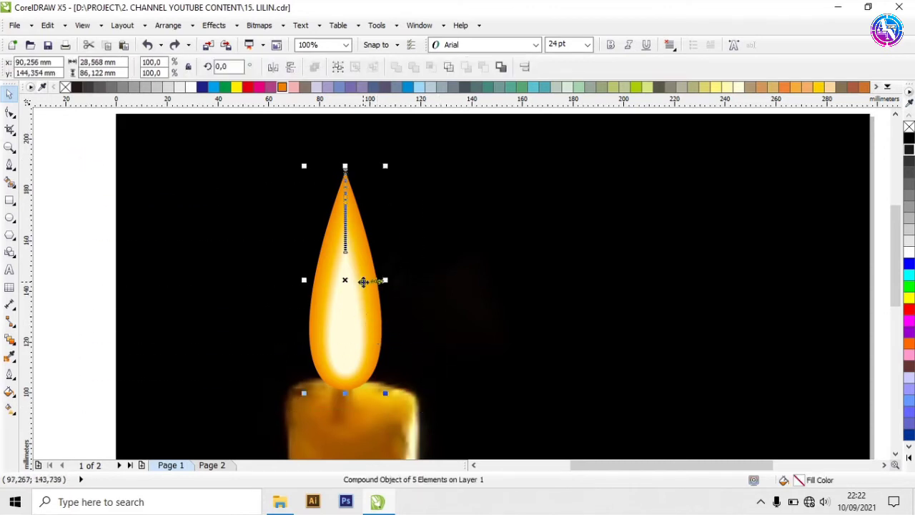
drag(356, 291, 681, 290)
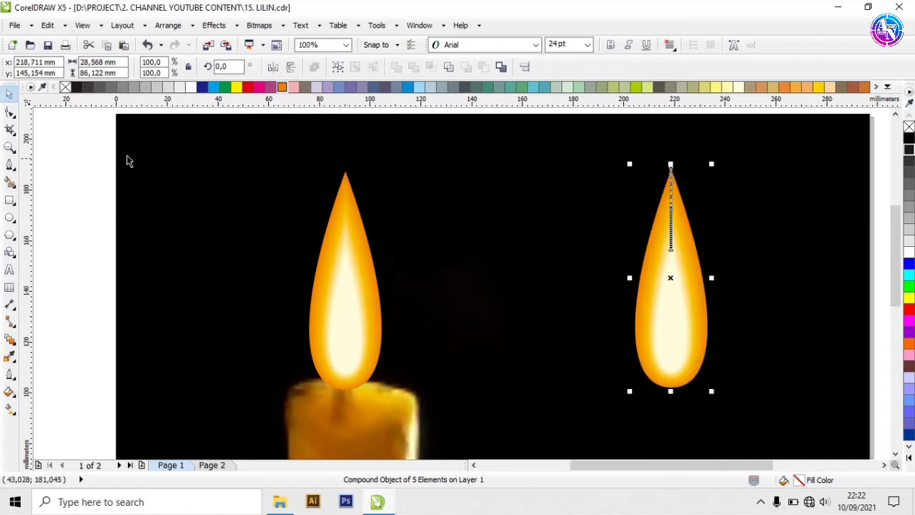
Step: Convert the flame on the candle to a 300 dpi RGB Color (24-bit) bitmap with anti-aliasing and transparent background
drag(90, 140, 455, 402)
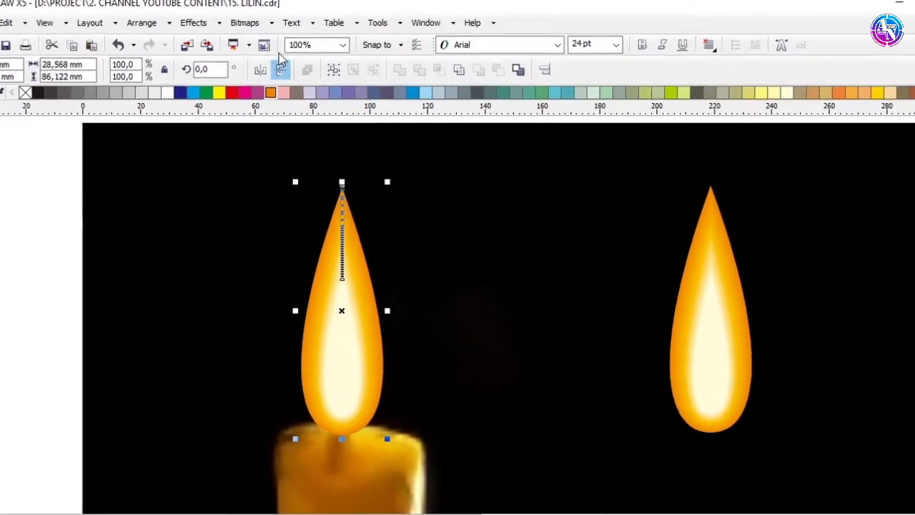
click(271, 26)
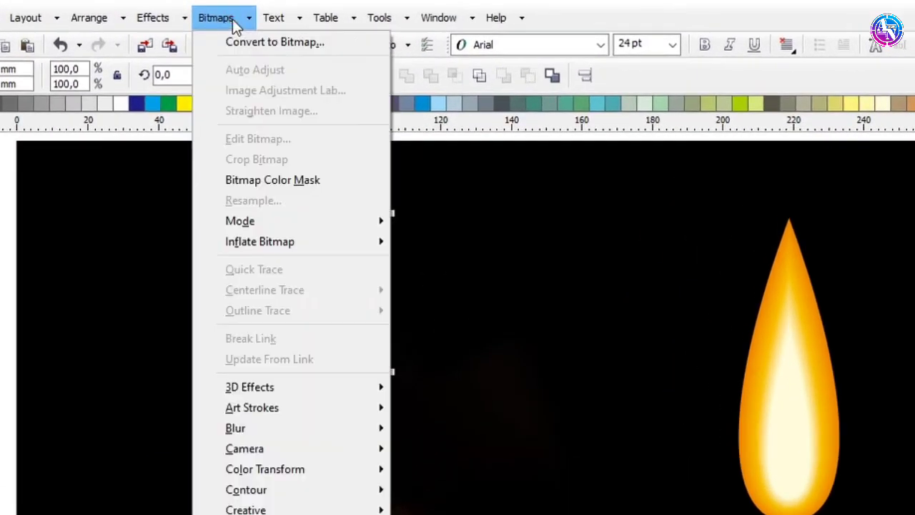
click(251, 43)
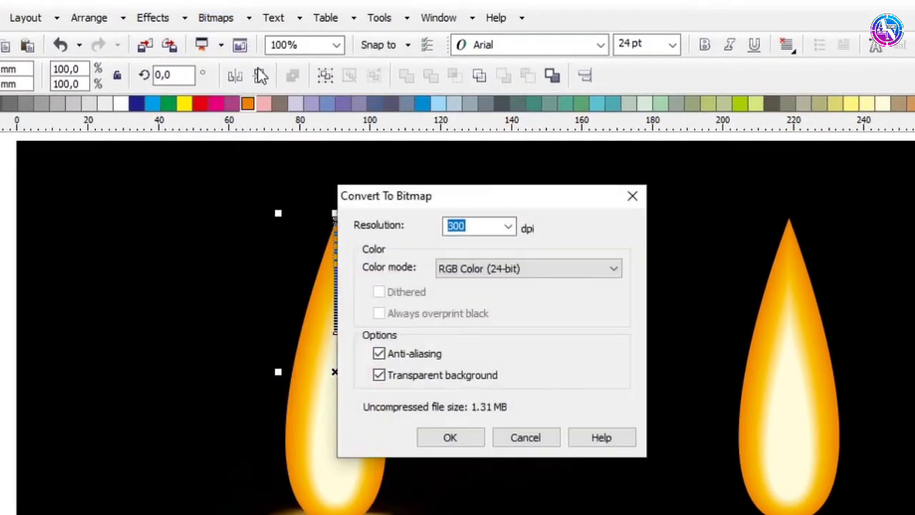
click(449, 439)
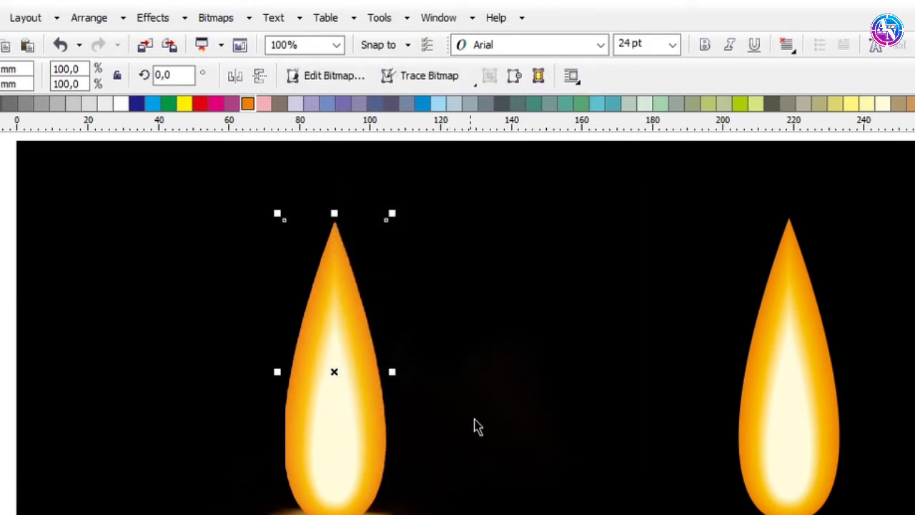
key(Escape)
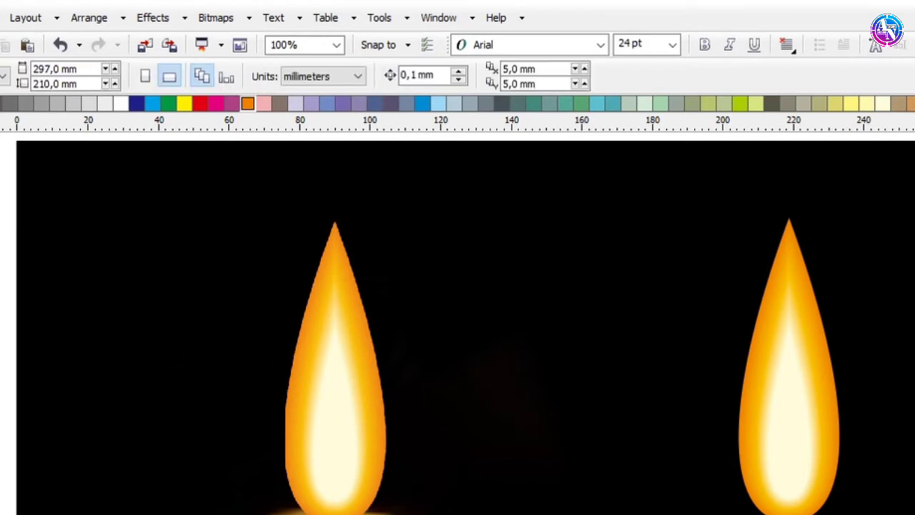
Step: Place a copy of the bitmap flame between the candle's flame and the spare vector flame, and reselect the candle's flame
click(337, 407)
drag(331, 405, 494, 414)
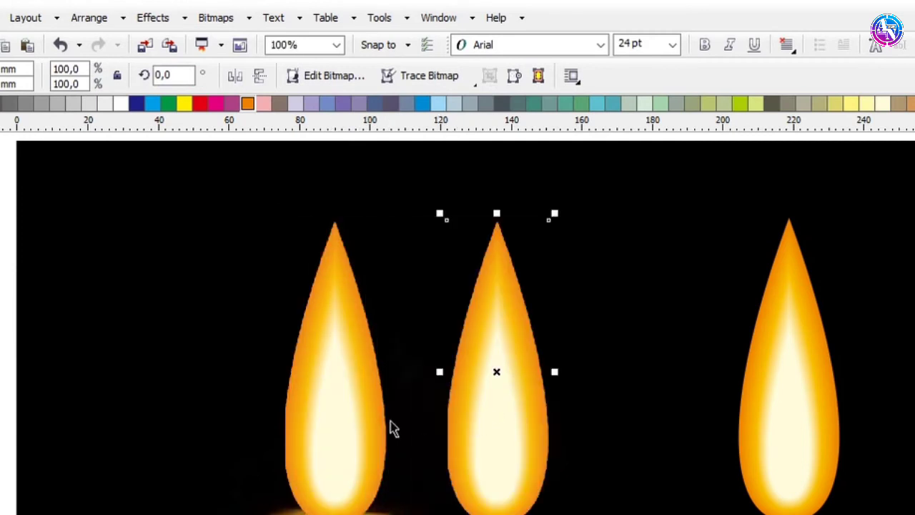
click(357, 413)
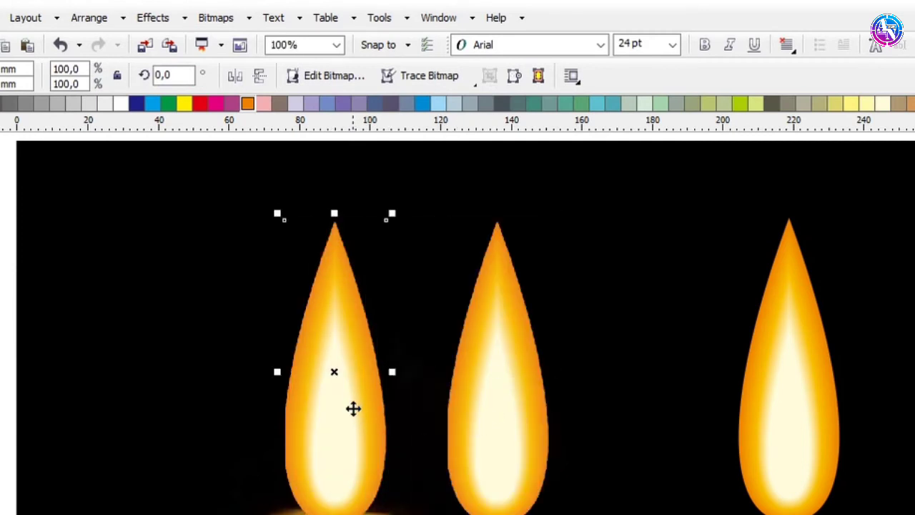
Step: Apply a Gaussian Blur with a 40-pixel radius to the bitmap flame on the candle
click(208, 17)
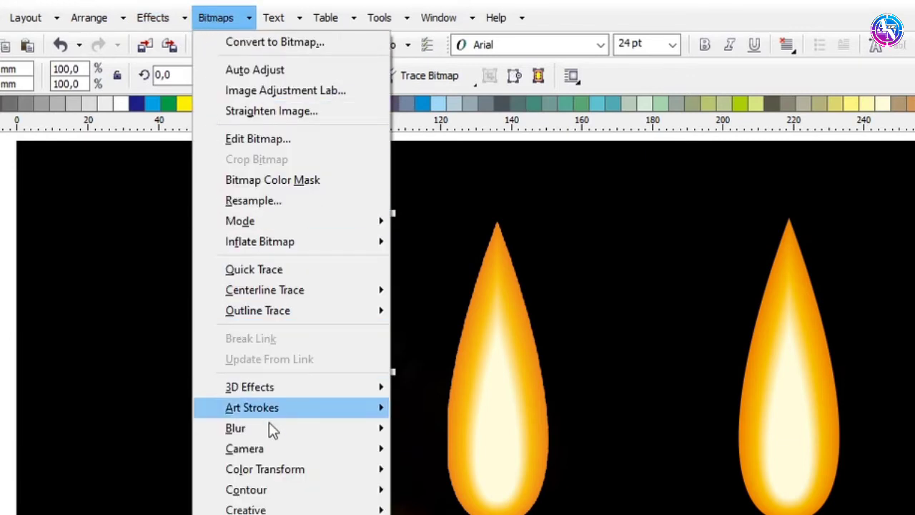
mouse_move(290, 429)
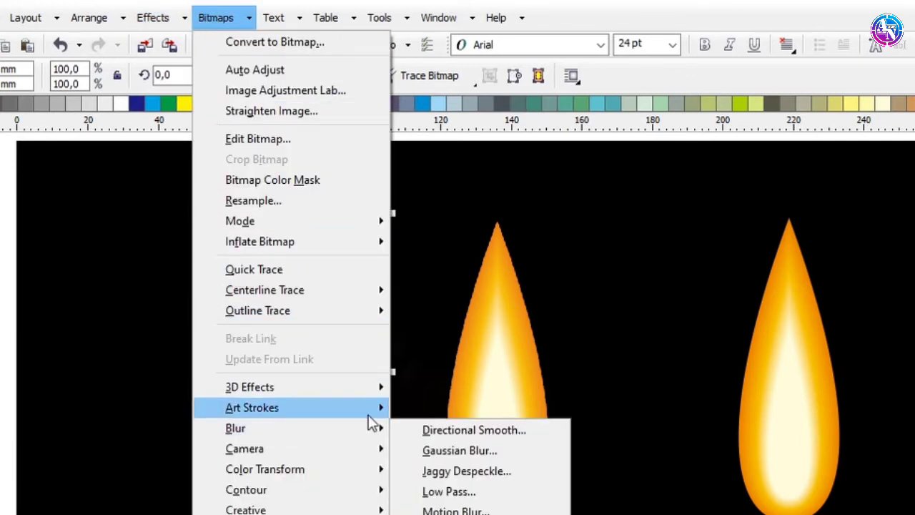
click(456, 450)
drag(412, 269, 712, 258)
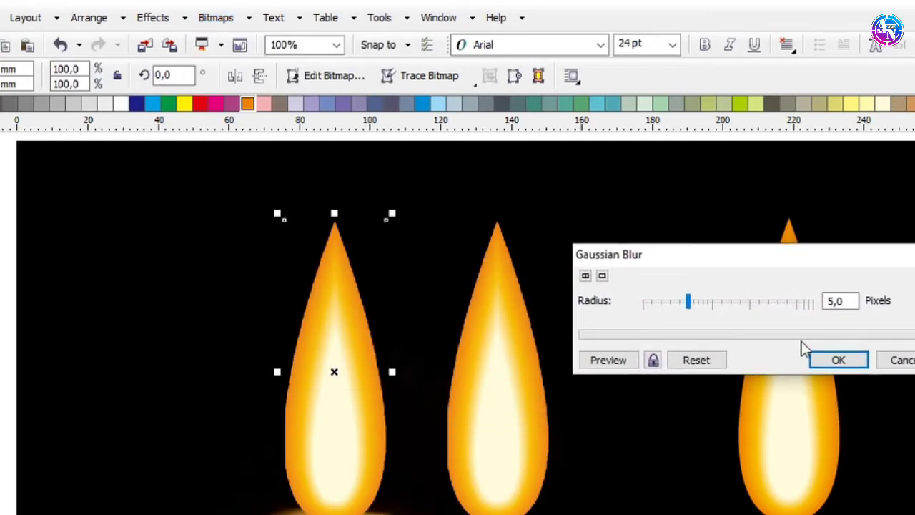
drag(855, 301, 810, 300)
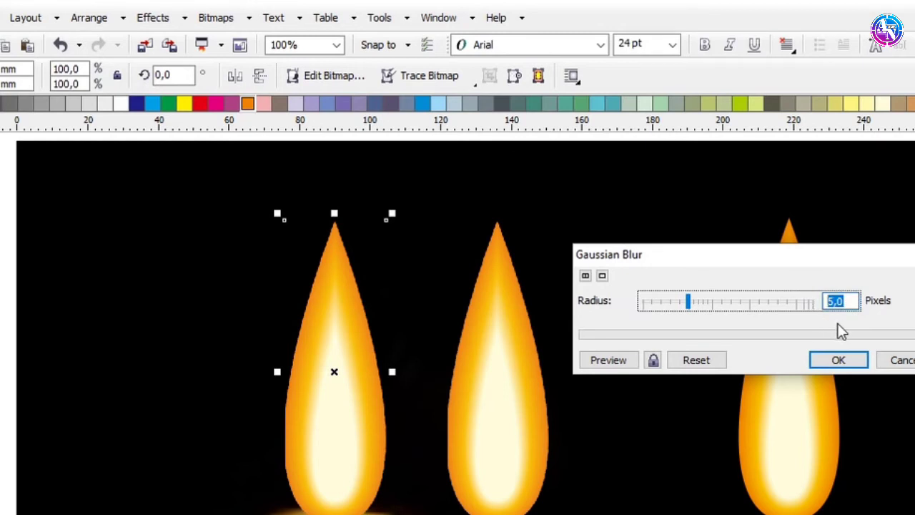
text(40)
click(622, 362)
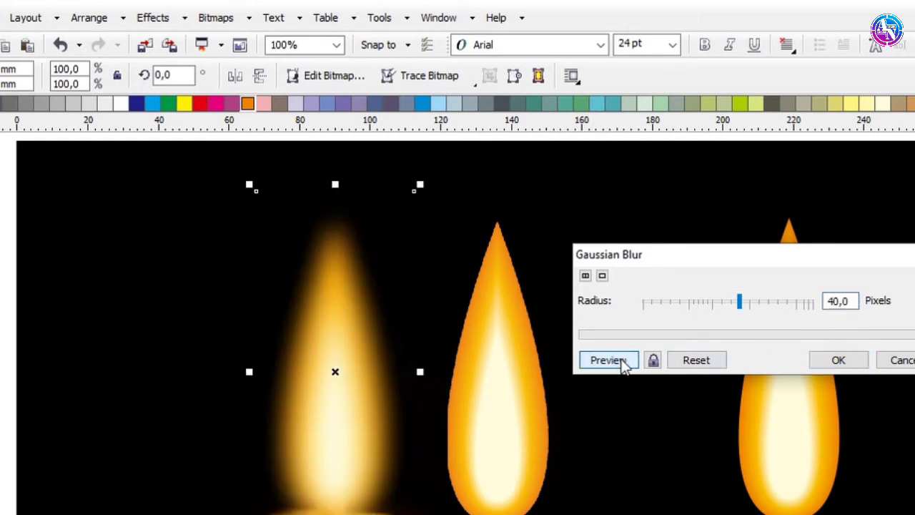
click(842, 360)
Step: Apply a Gaussian Blur with a 5-pixel radius to the bitmap flame copy between the candle's flame and the vector flame
click(509, 328)
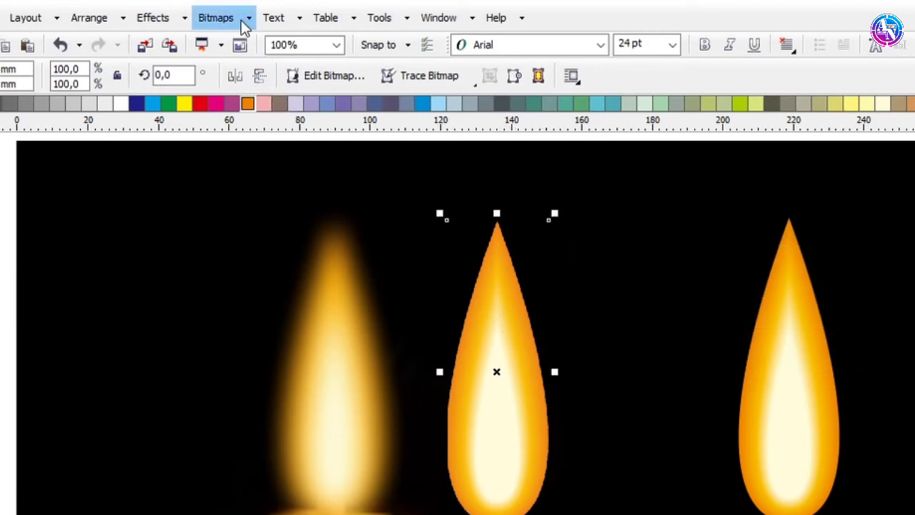
click(218, 17)
mouse_move(293, 427)
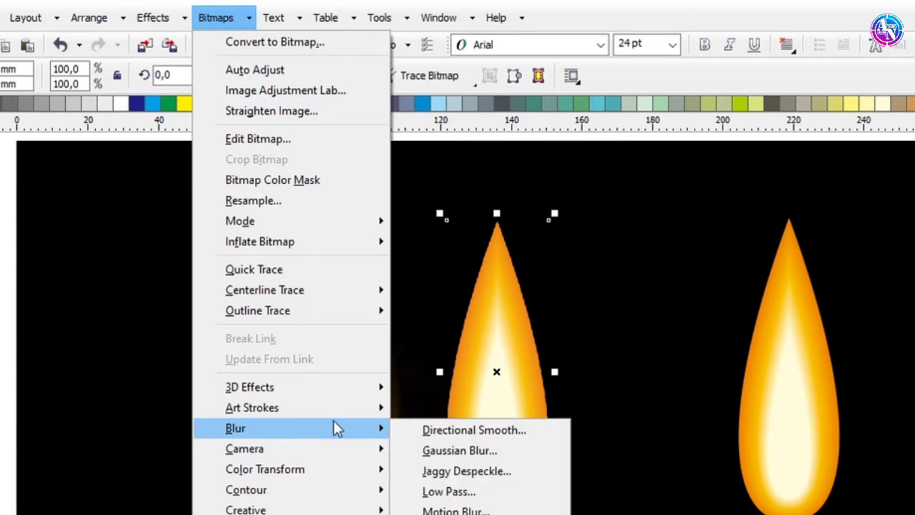
click(442, 450)
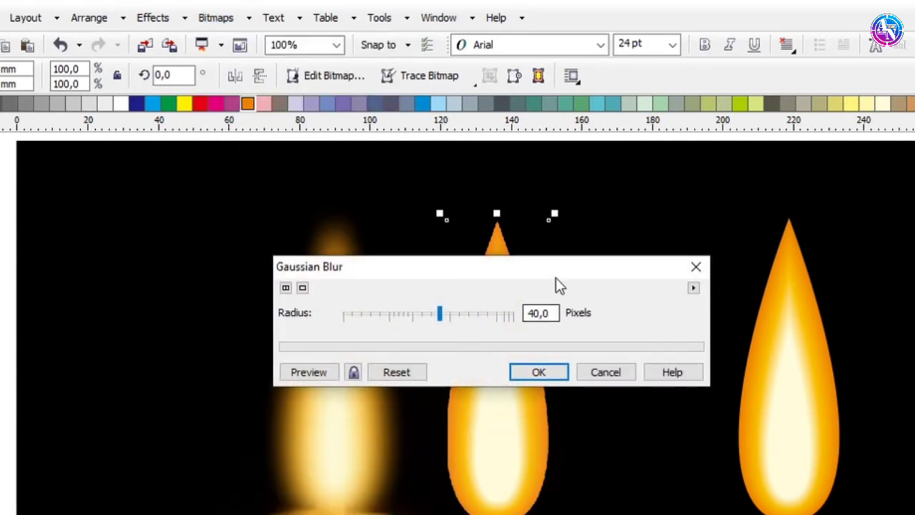
drag(555, 275, 861, 254)
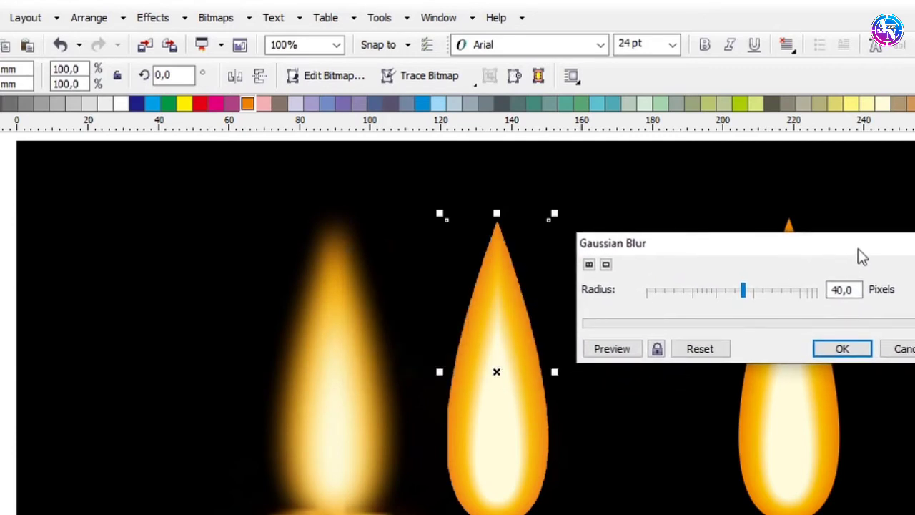
double_click(838, 289)
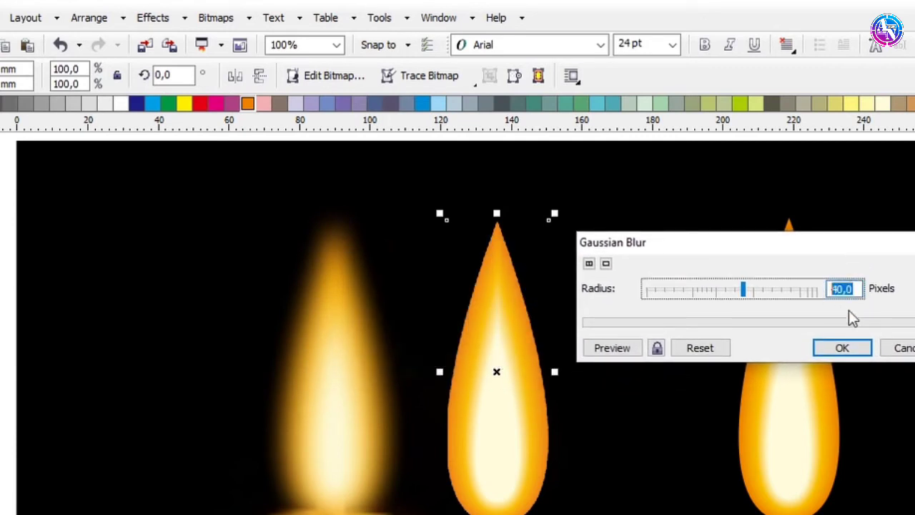
click(624, 349)
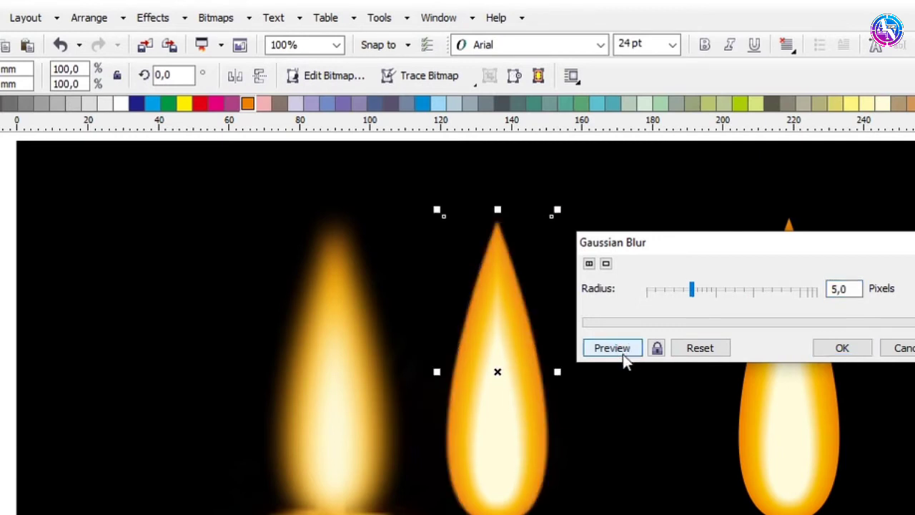
click(831, 346)
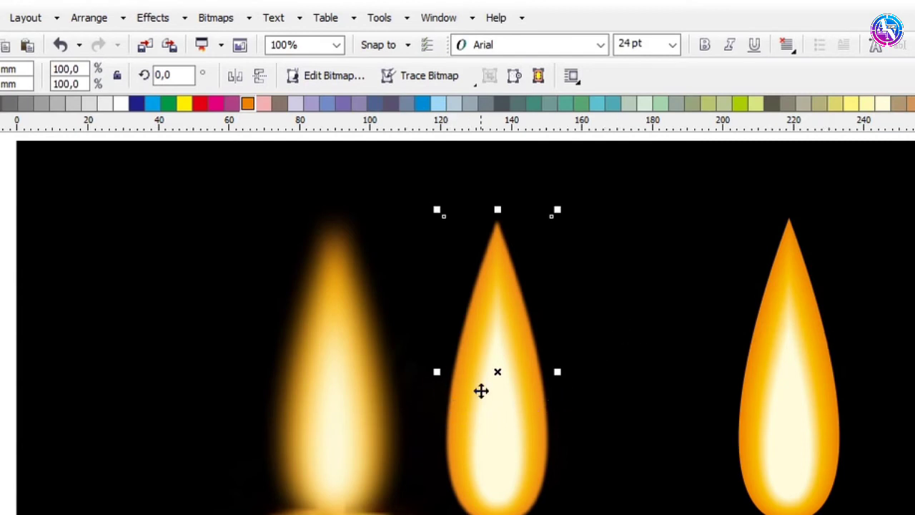
Step: Align the sharper flame copy centered over the strongly blurred flame on the candle, and clear the selection
click(368, 399)
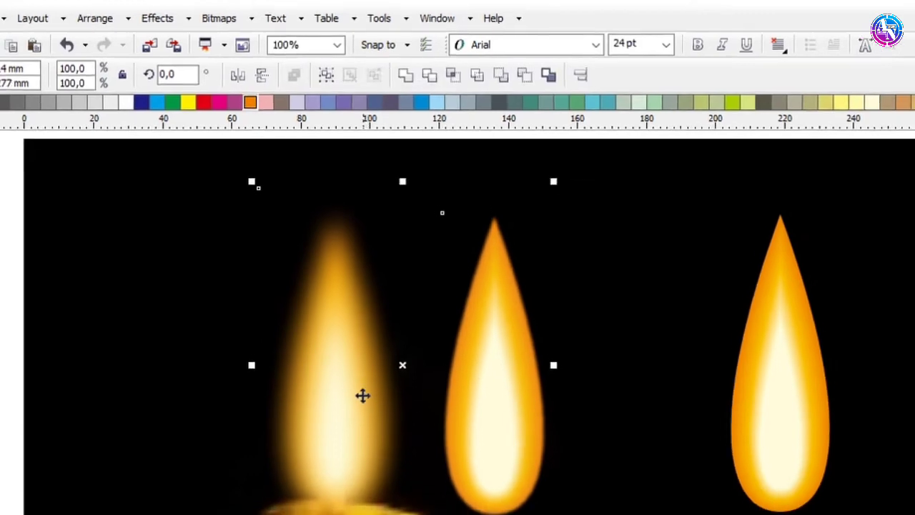
key(c)
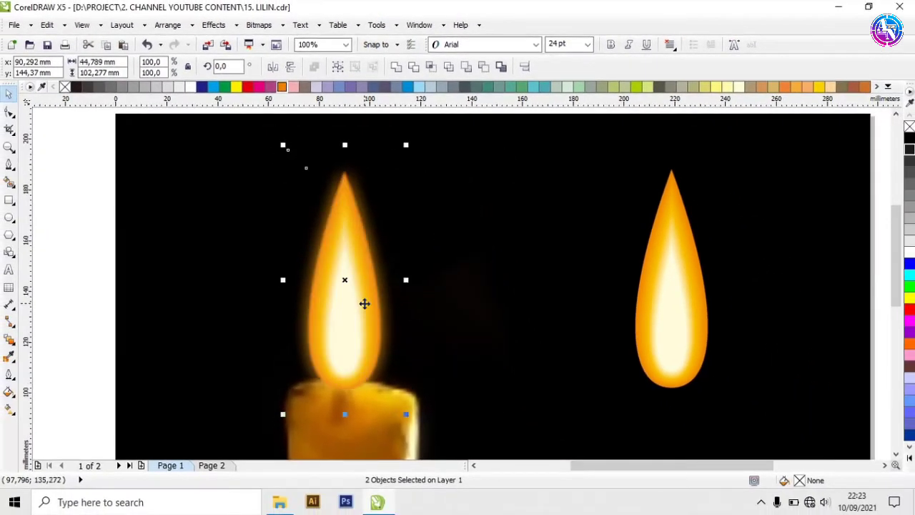
click(80, 217)
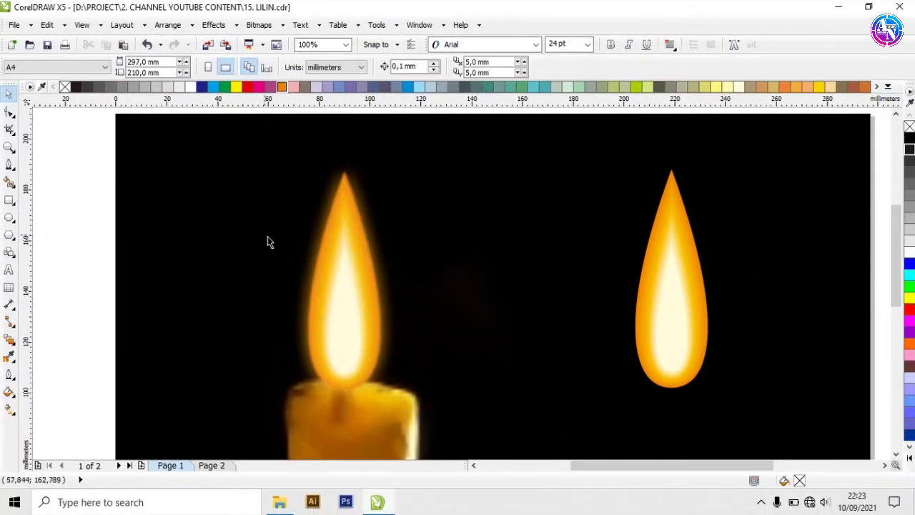
Step: Raise the strongly blurred flame to about Y 155 mm, keeping it horizontally centered with the sharper flame at X 90 mm
click(391, 315)
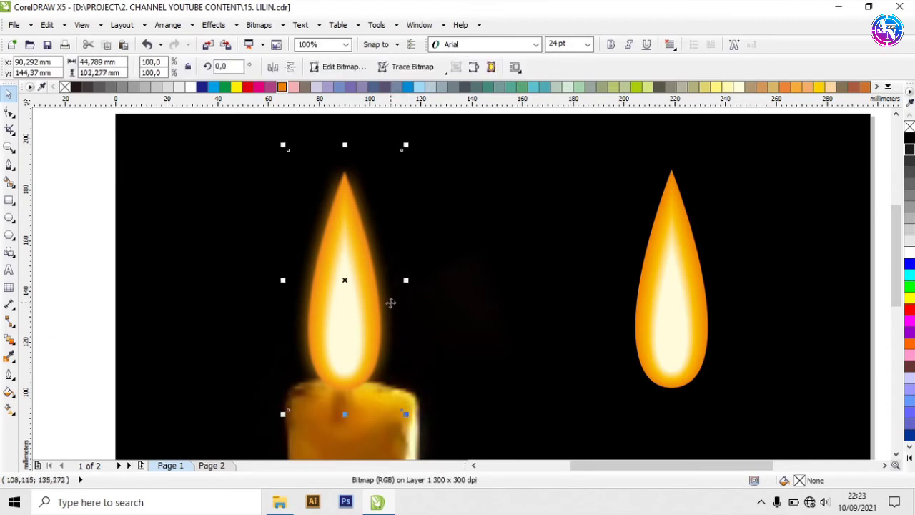
drag(391, 302, 553, 274)
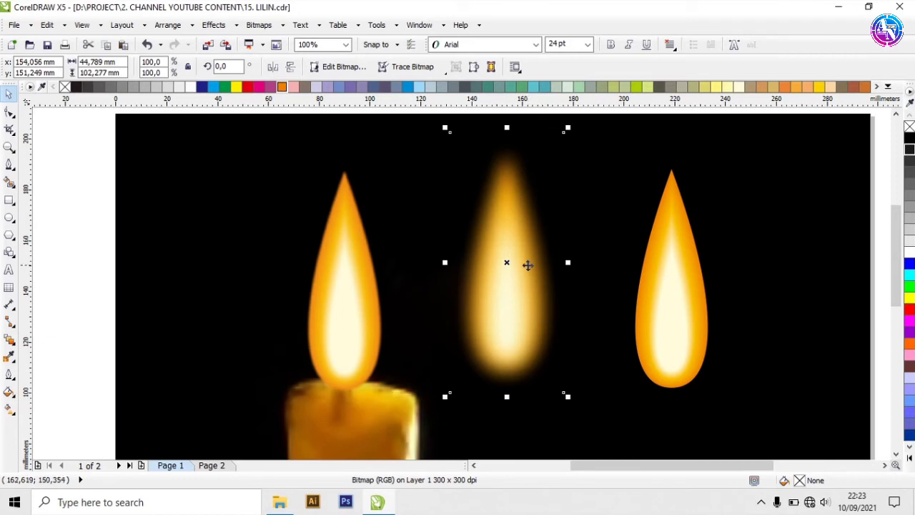
key(ctrl+z)
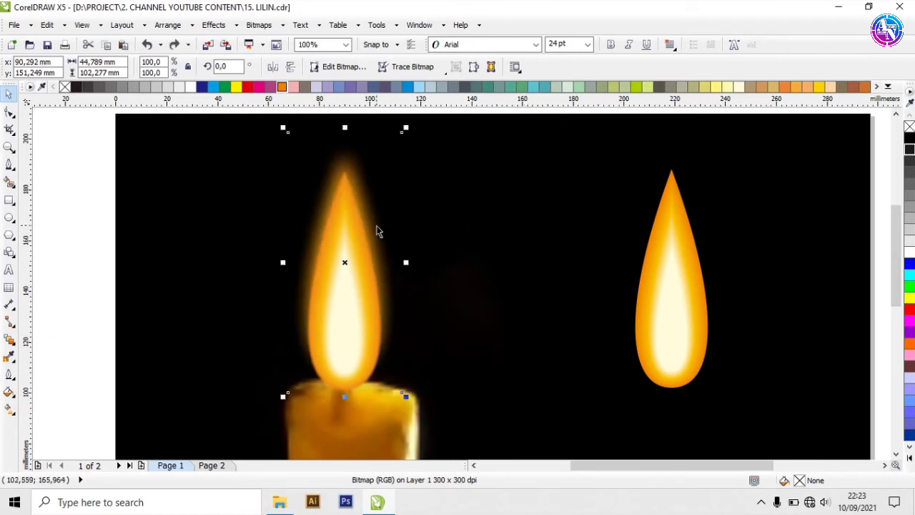
key(ctrl+z)
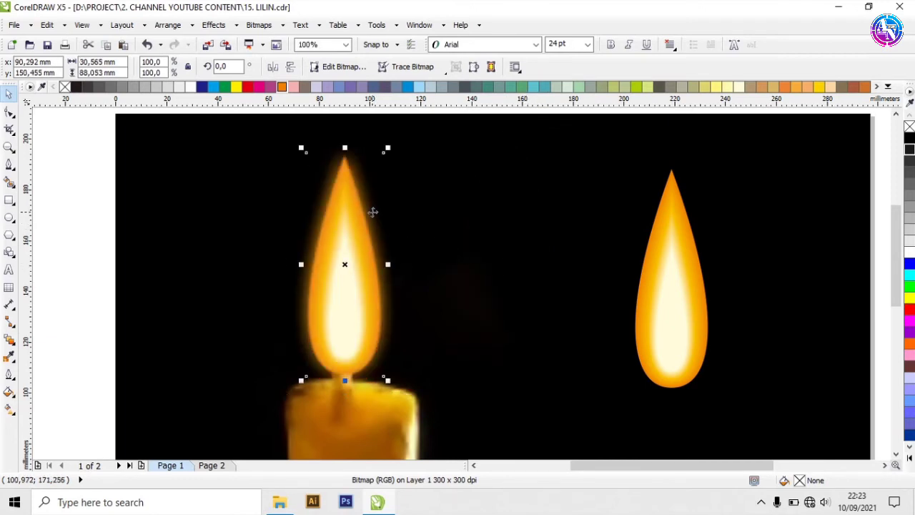
key(ctrl+shift+z)
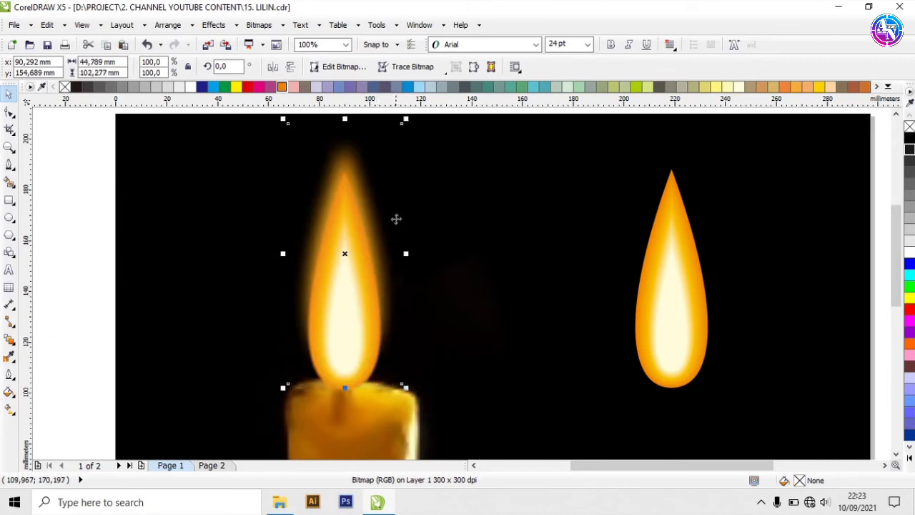
click(84, 259)
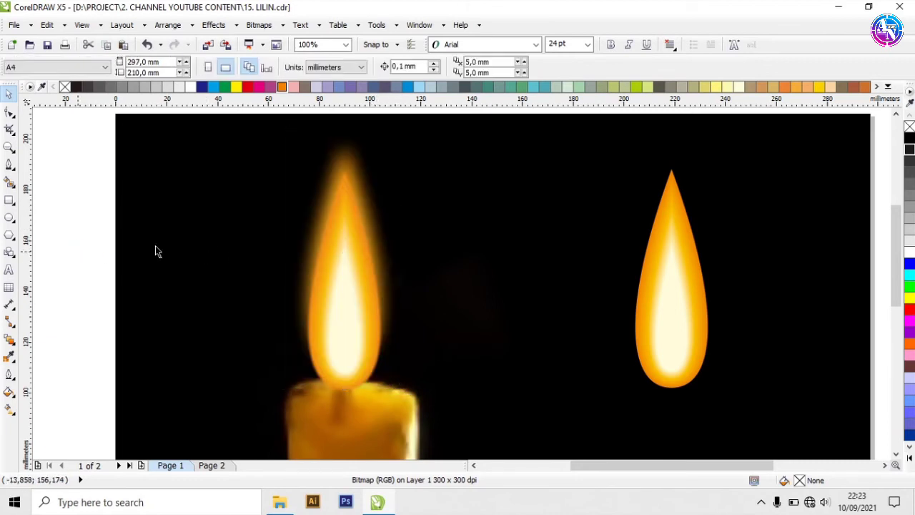
Step: Select both overlapping flames on the candle and move them together slightly up and right, to about X 92 mm, Y 155 mm
scroll(462, 288, down, 2)
drag(282, 189, 585, 362)
scroll(462, 290, up, 2)
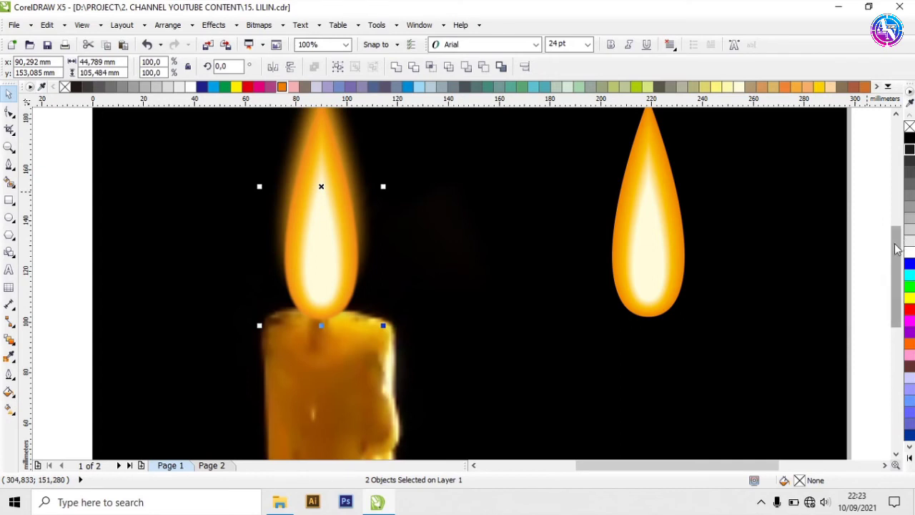
drag(896, 251, 896, 236)
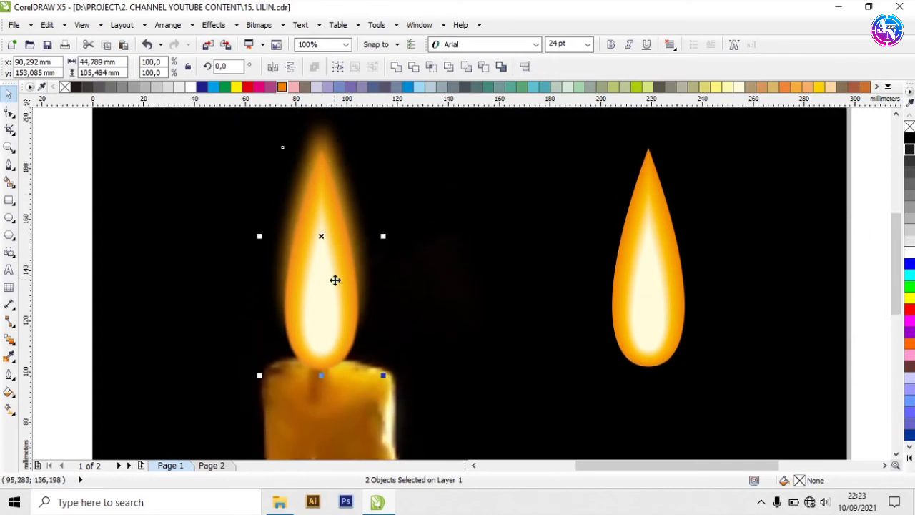
drag(333, 280, 339, 275)
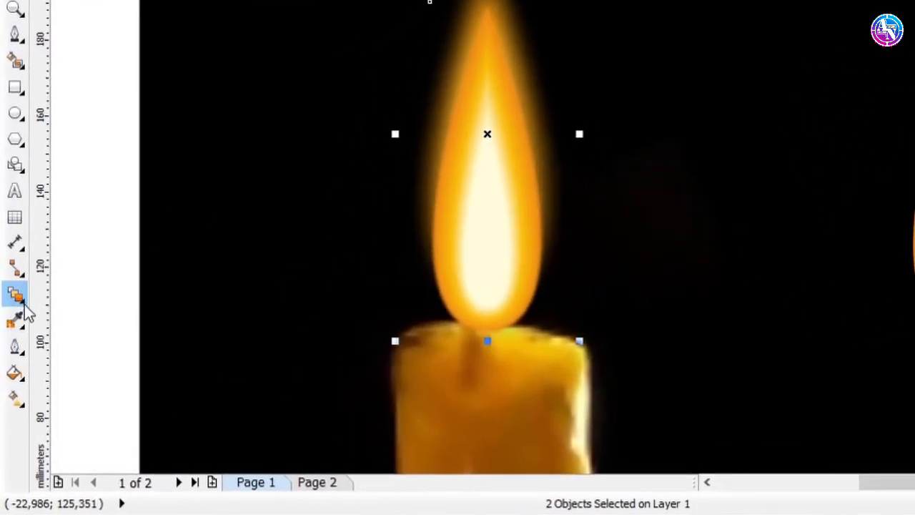
Step: Add a linear transparency to both flames, fading downward from about mid-flame to just below the flame's base at the wick
click(18, 295)
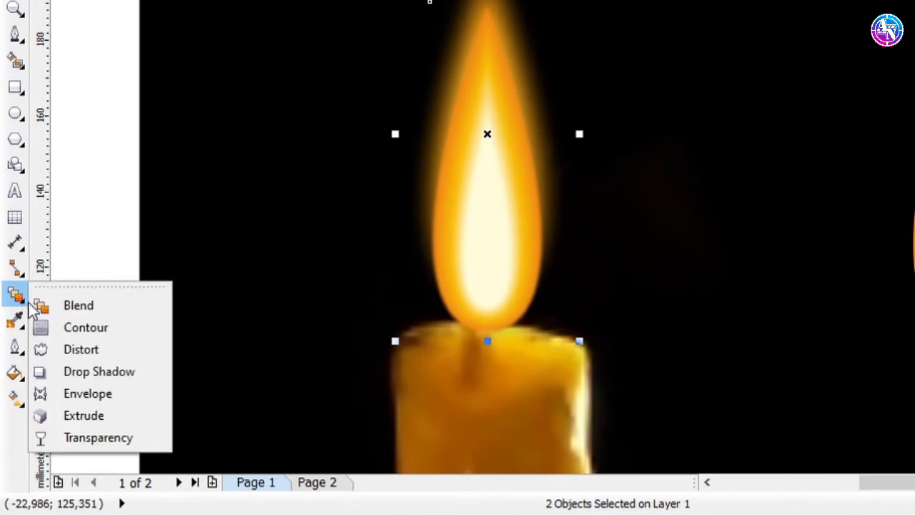
click(93, 439)
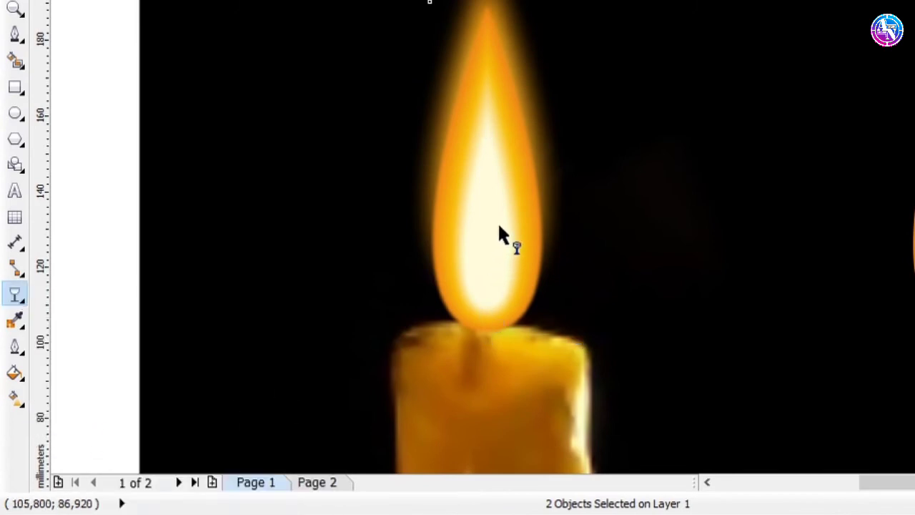
drag(487, 247, 488, 333)
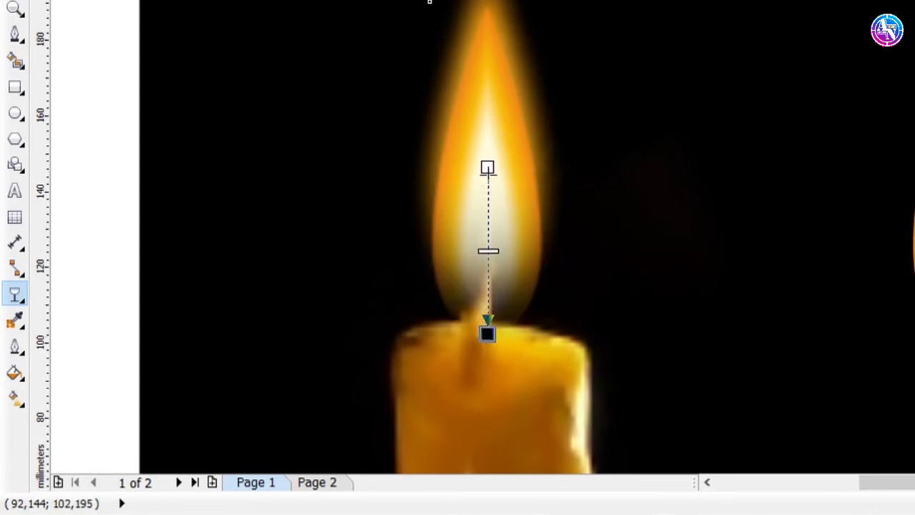
drag(487, 168, 486, 147)
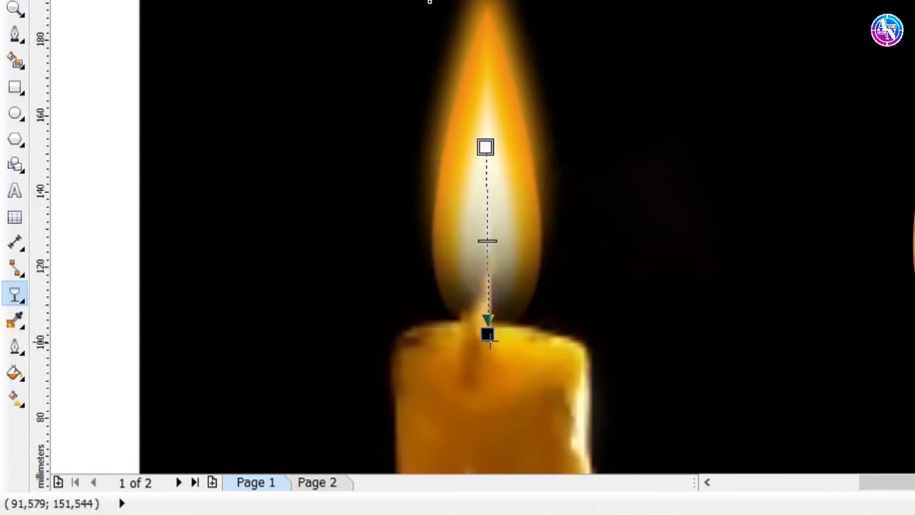
drag(488, 339, 485, 344)
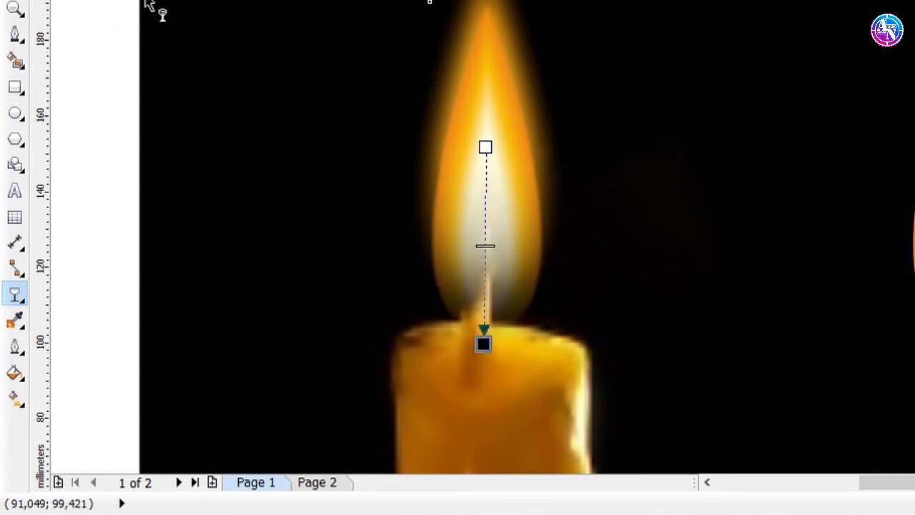
key(space)
click(112, 71)
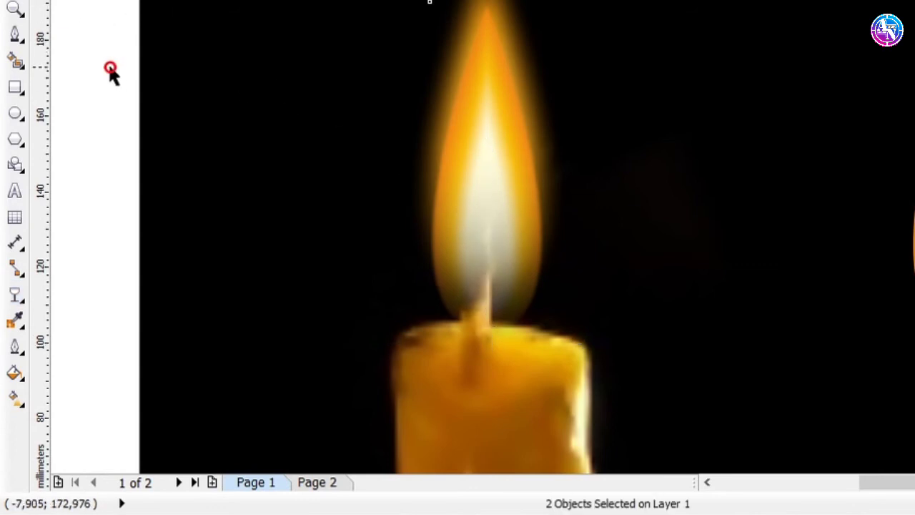
Step: Narrow both candle flames to about 35 mm wide and reposition them over the wick at about X 91 mm, Y 156 mm
scroll(692, 218, down, 2)
drag(497, 10, 901, 319)
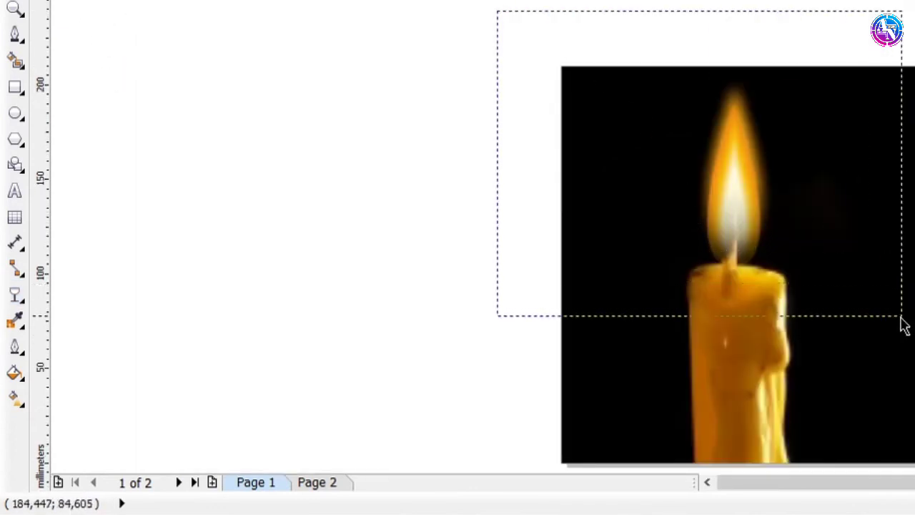
scroll(792, 188, up, 2)
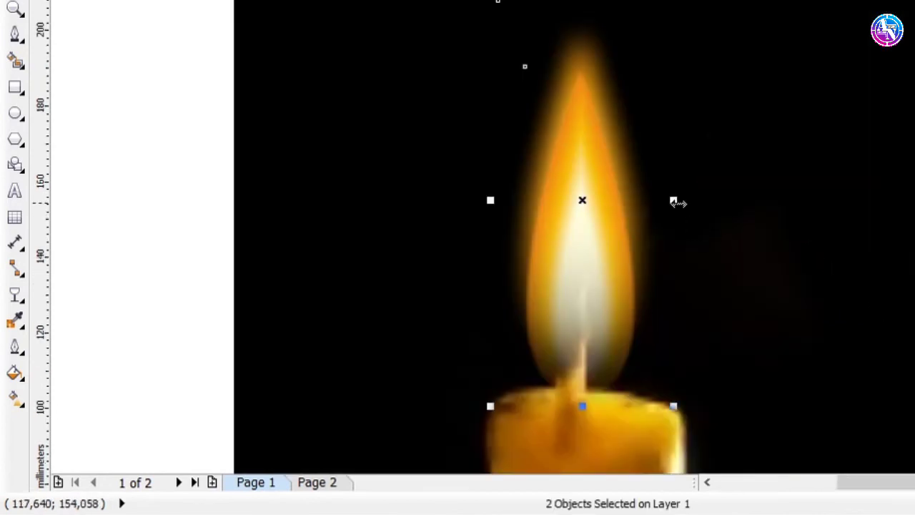
drag(679, 203, 648, 208)
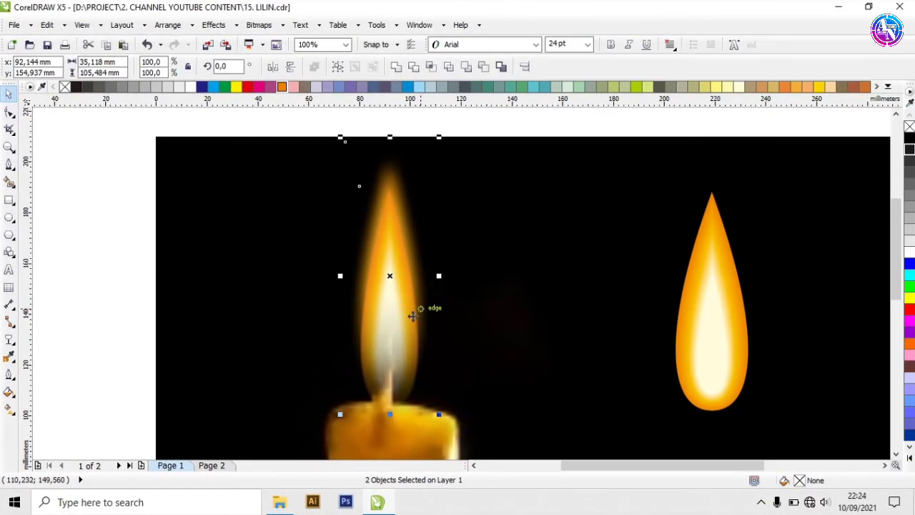
drag(425, 324, 400, 324)
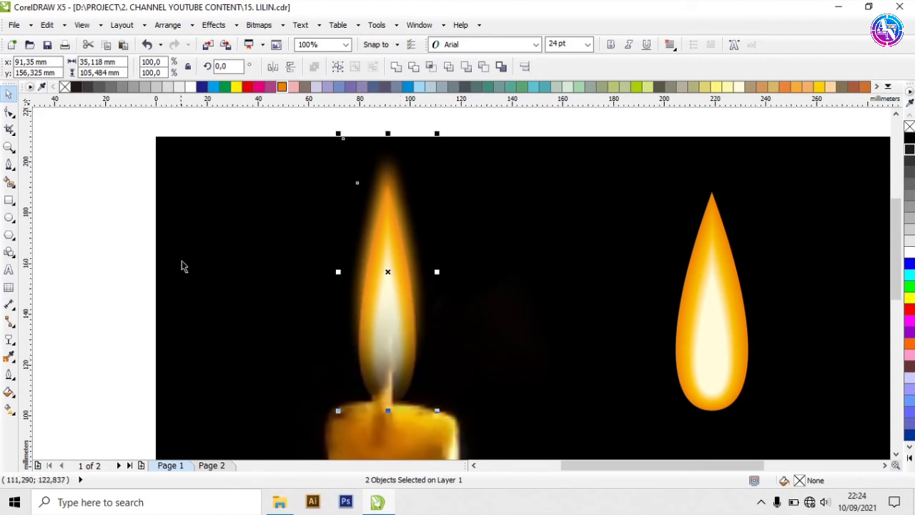
click(90, 231)
scroll(179, 225, down, 2)
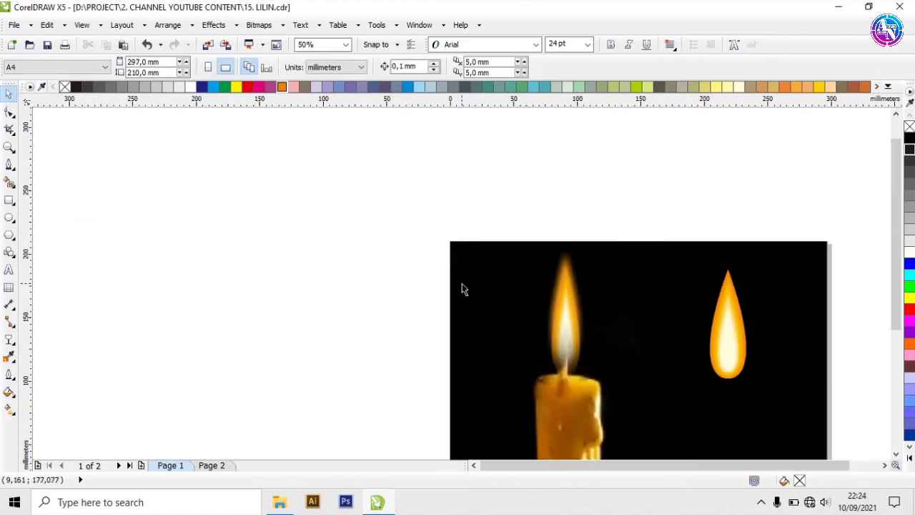
Step: Delete the spare sharp-edged vector flame, including all its blend elements, from the black background beside the lit candle
click(737, 337)
scroll(462, 278, up, 2)
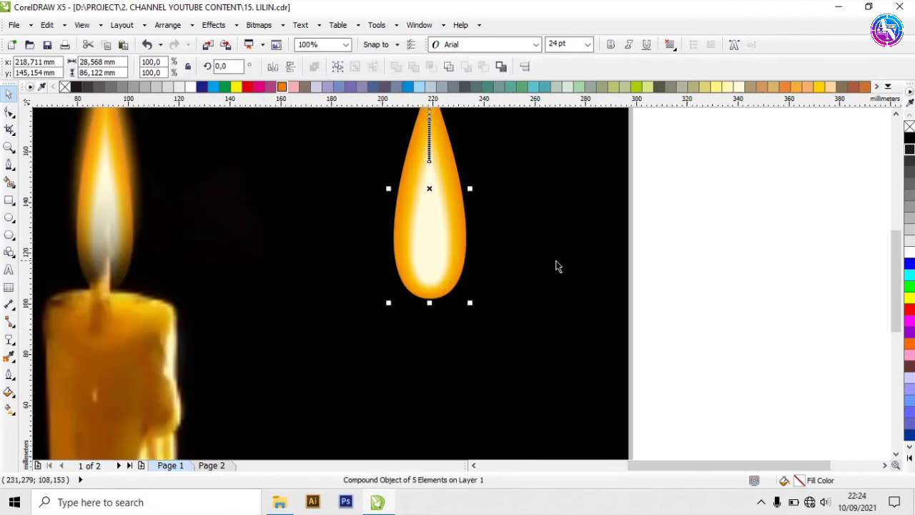
scroll(477, 295, down, 2)
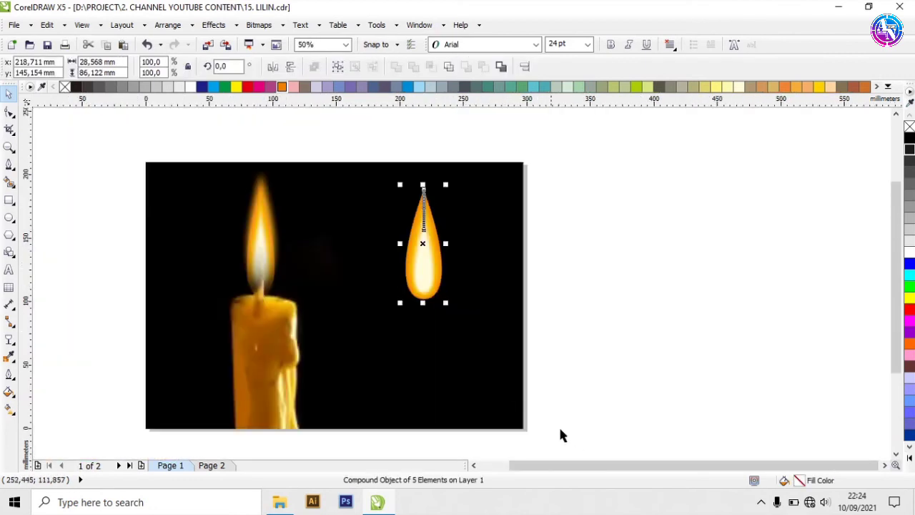
drag(577, 467, 562, 468)
click(699, 361)
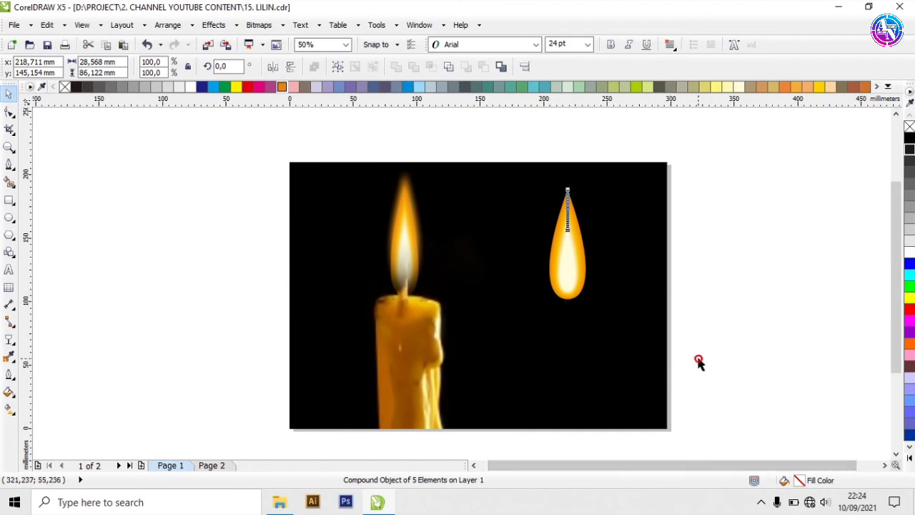
drag(628, 148, 538, 359)
key(Delete)
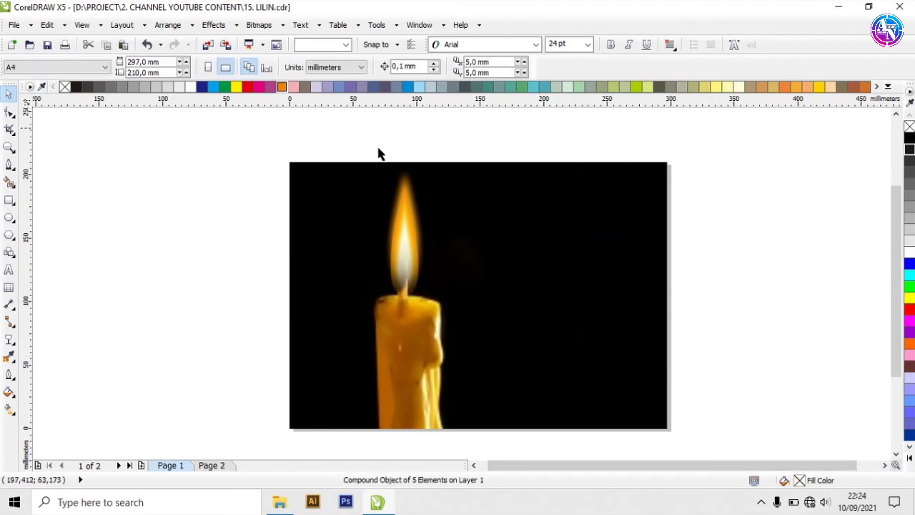
click(419, 233)
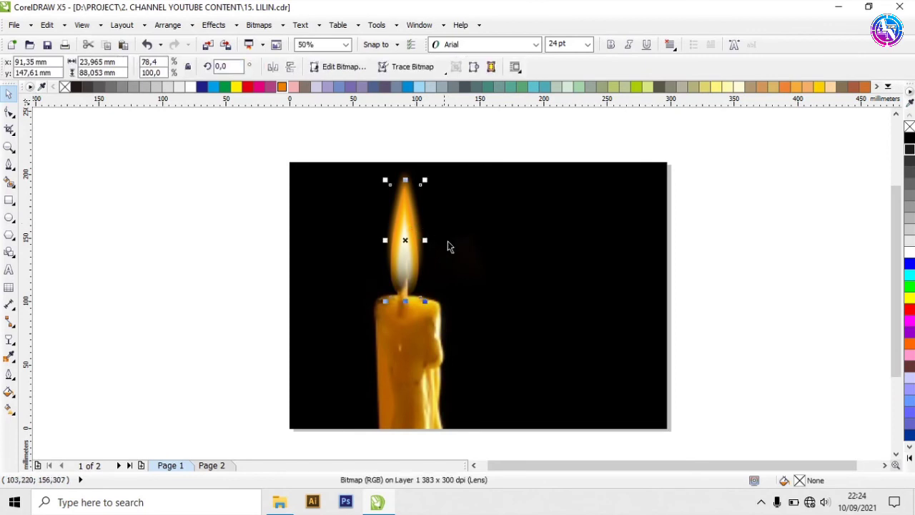
click(700, 249)
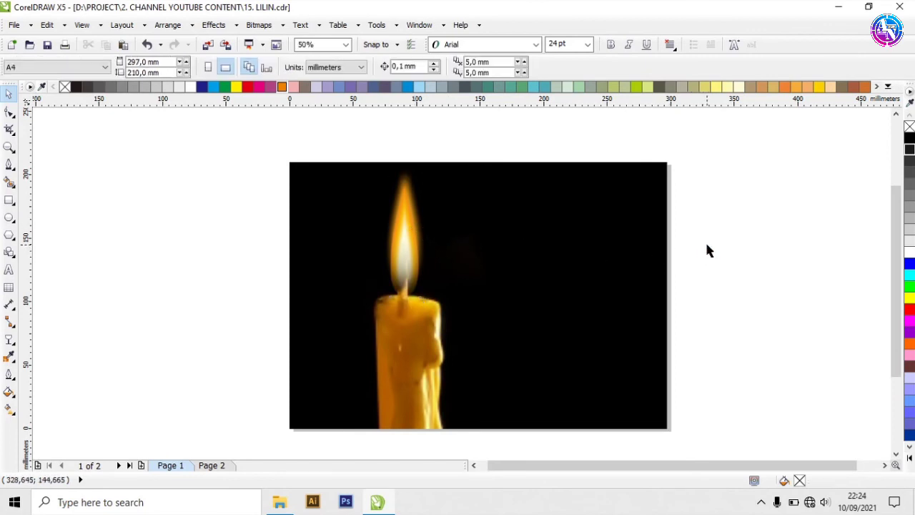